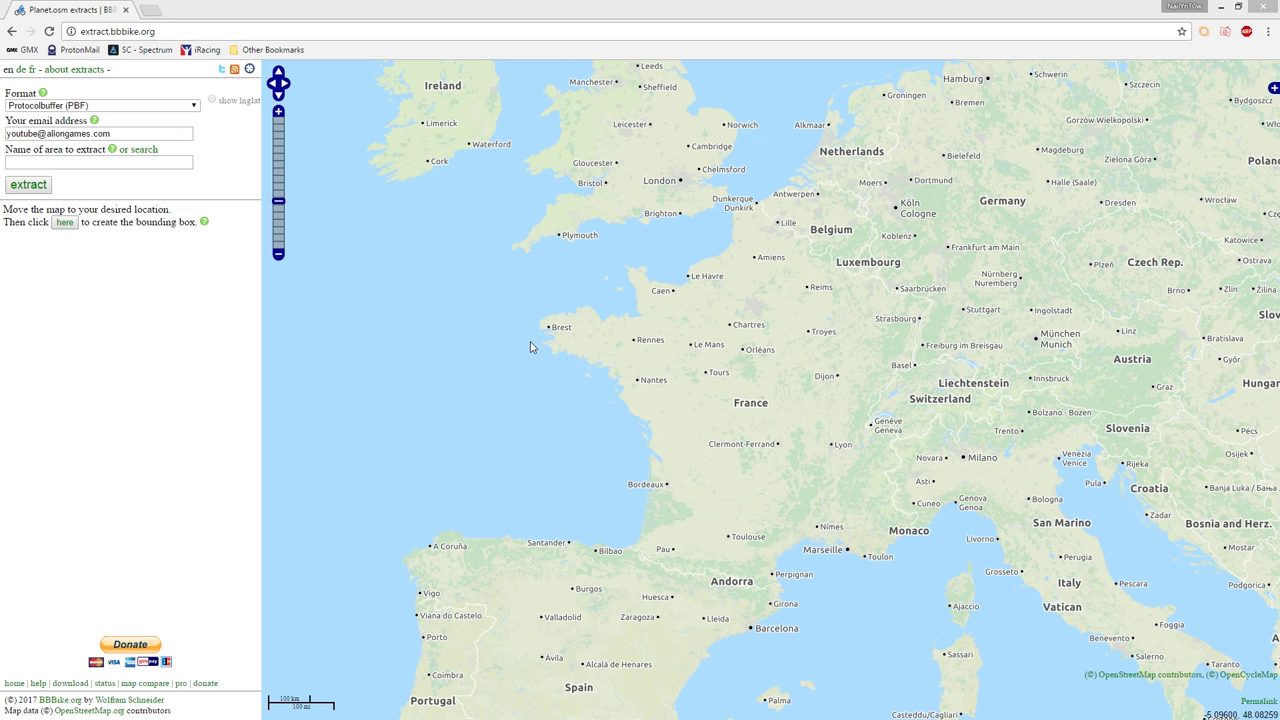
right_click(684, 432)
drag(684, 432, 594, 380)
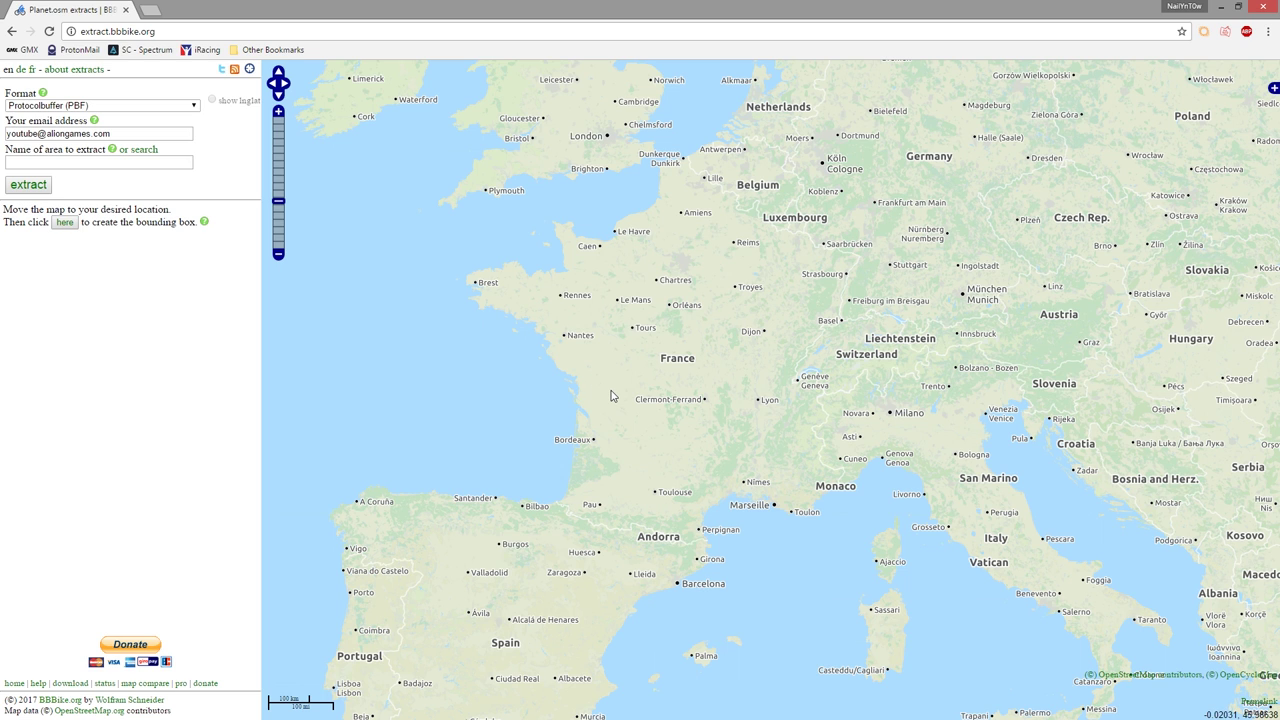
scroll(615, 385, up, 1)
drag(631, 369, 603, 441)
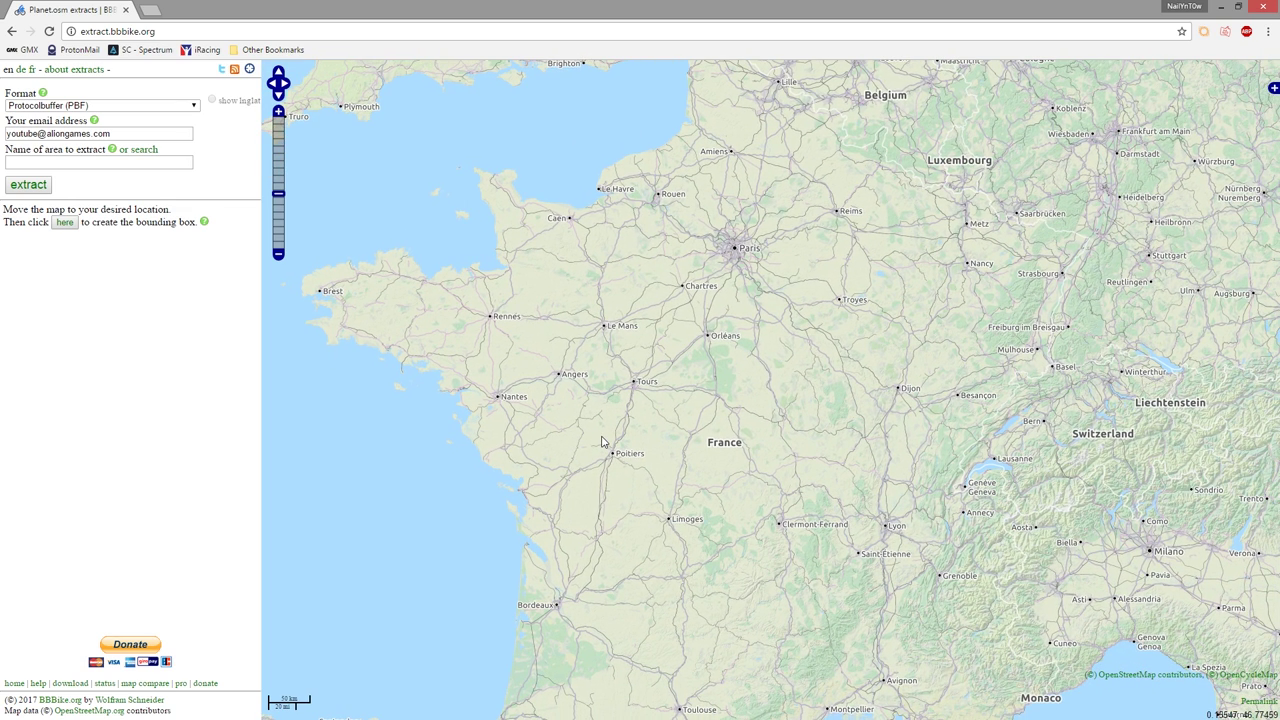
drag(575, 507, 648, 384)
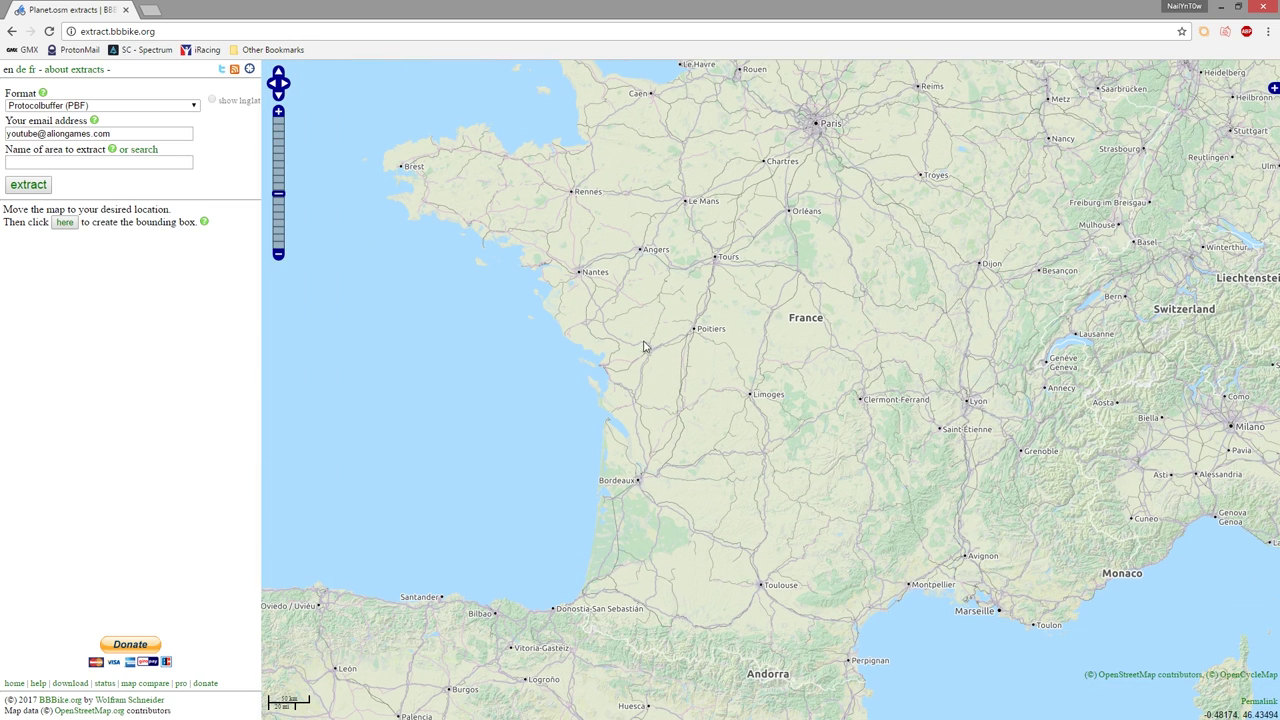
drag(645, 360, 666, 434)
scroll(608, 274, up, 2)
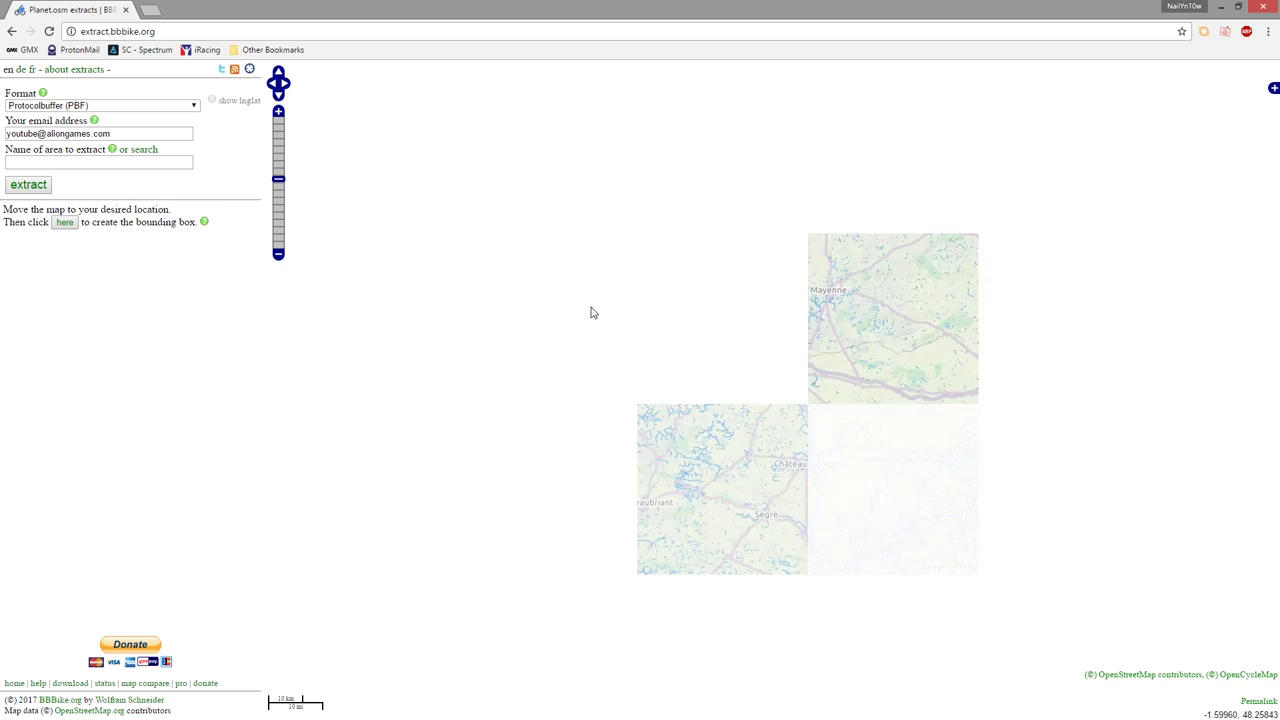
drag(587, 320, 653, 294)
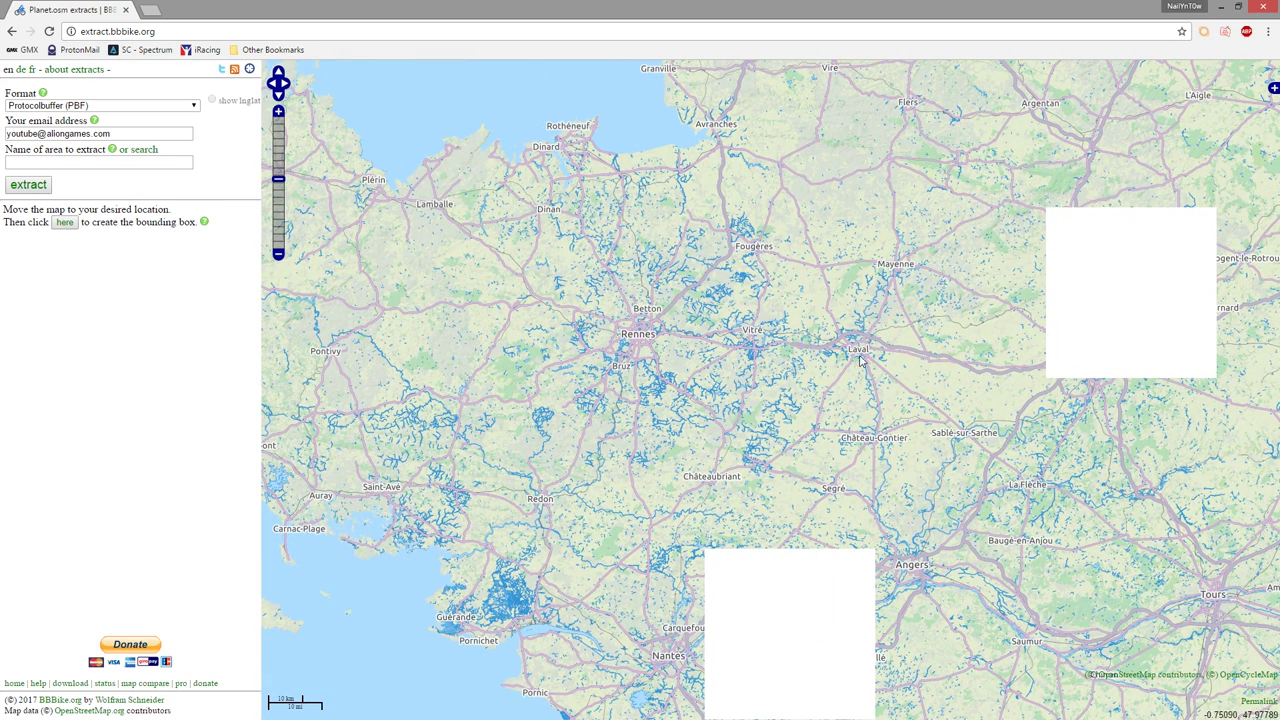
scroll(690, 356, down, 1)
scroll(698, 361, down, 2)
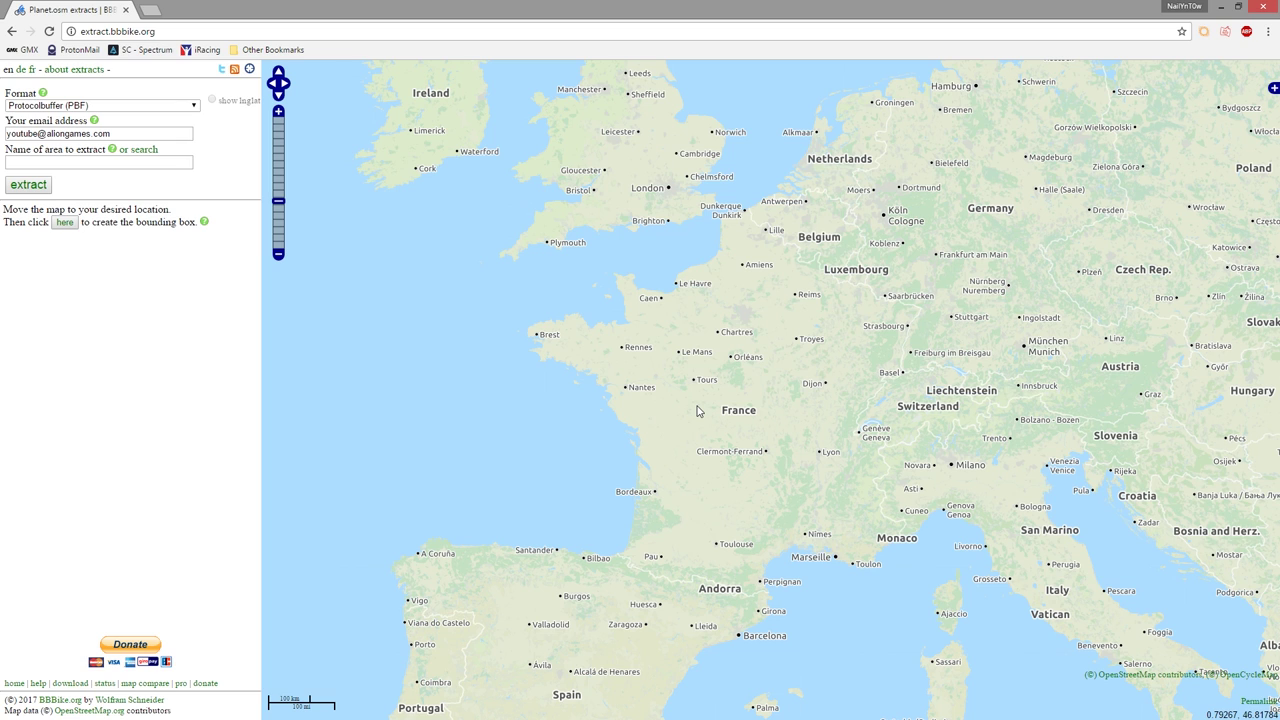
drag(729, 379, 684, 329)
scroll(617, 348, up, 1)
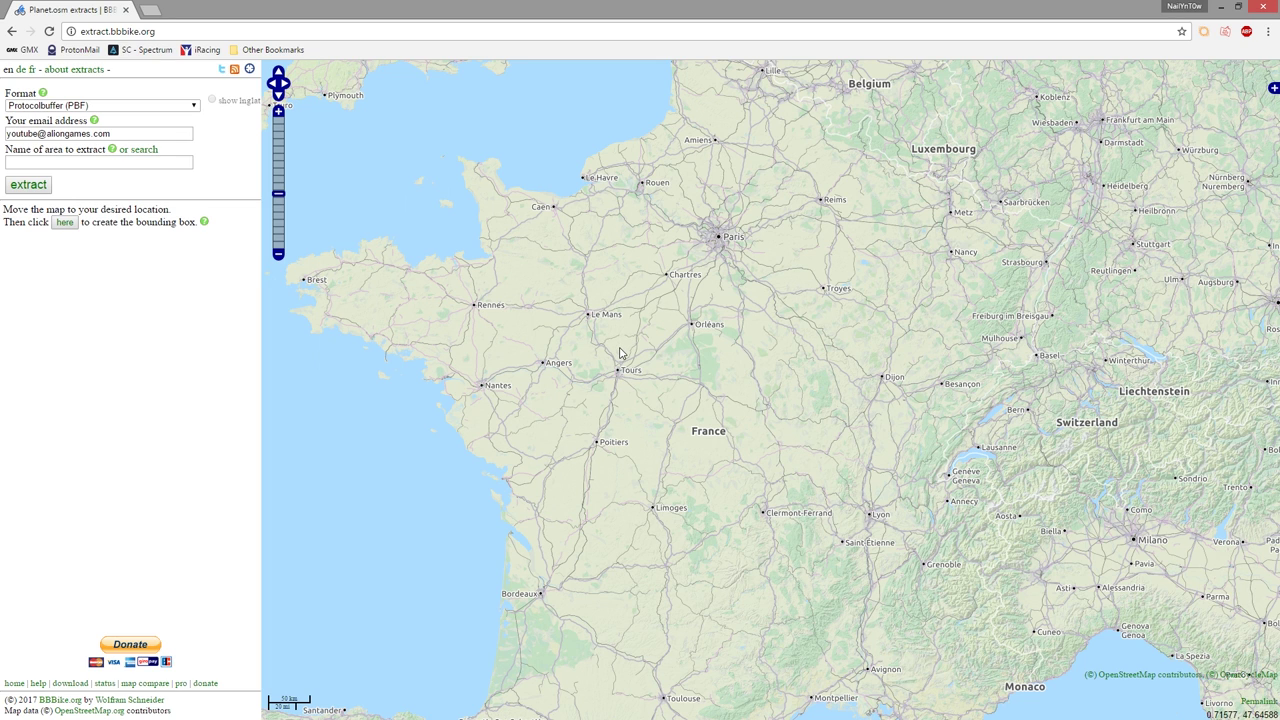
drag(697, 407, 631, 365)
scroll(691, 343, down, 1)
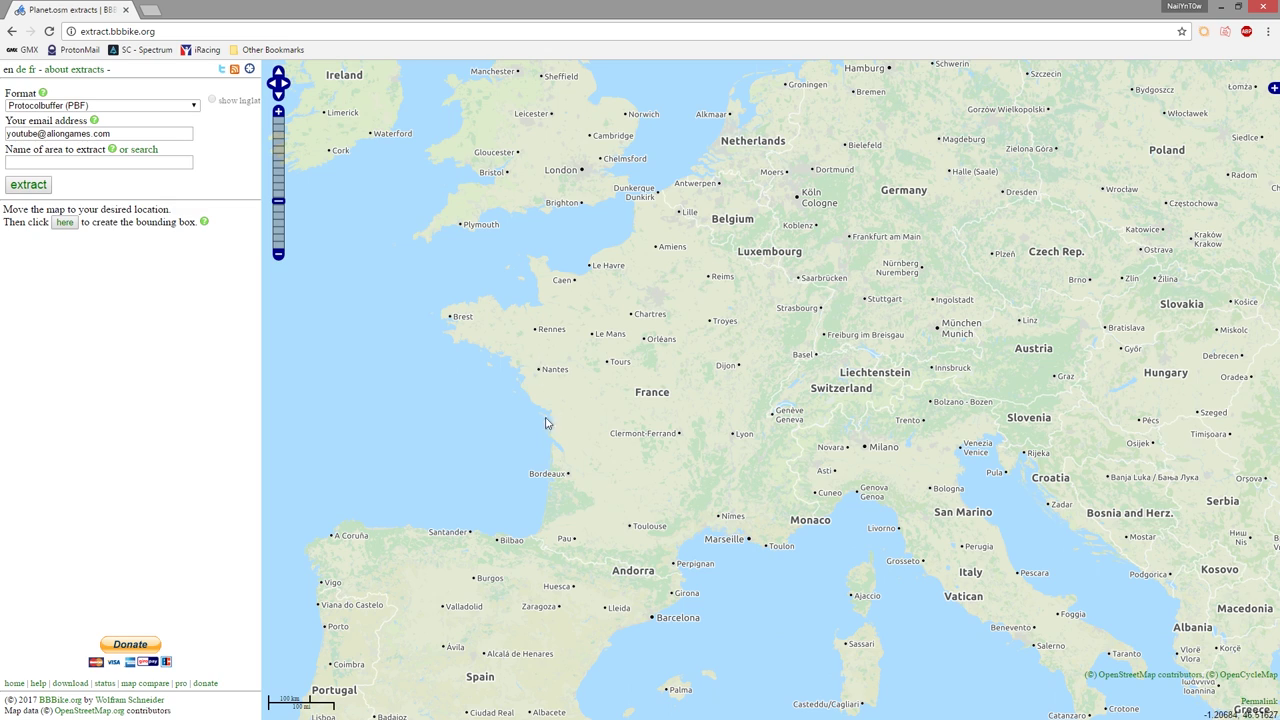
Step: Enter 'West France' as the area name from the autocomplete suggestion, then nudge the map
click(90, 165)
text(West)
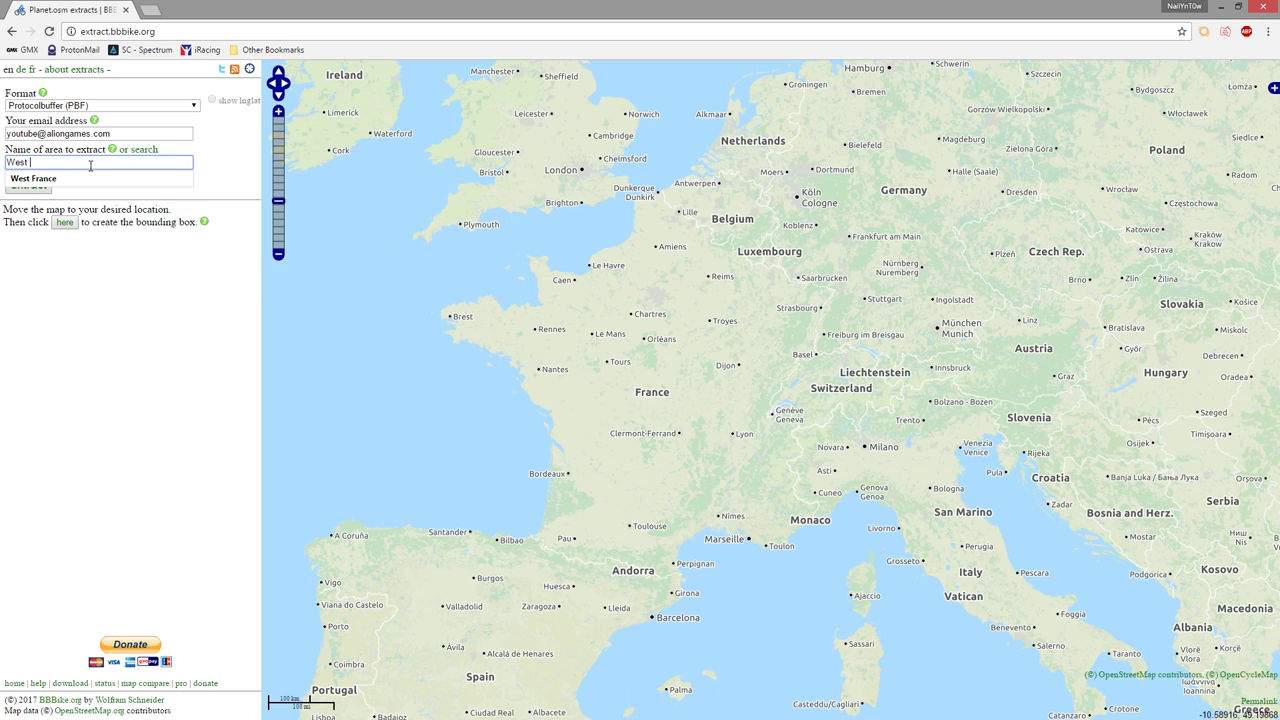
text( F)
key(Down)
key(Return)
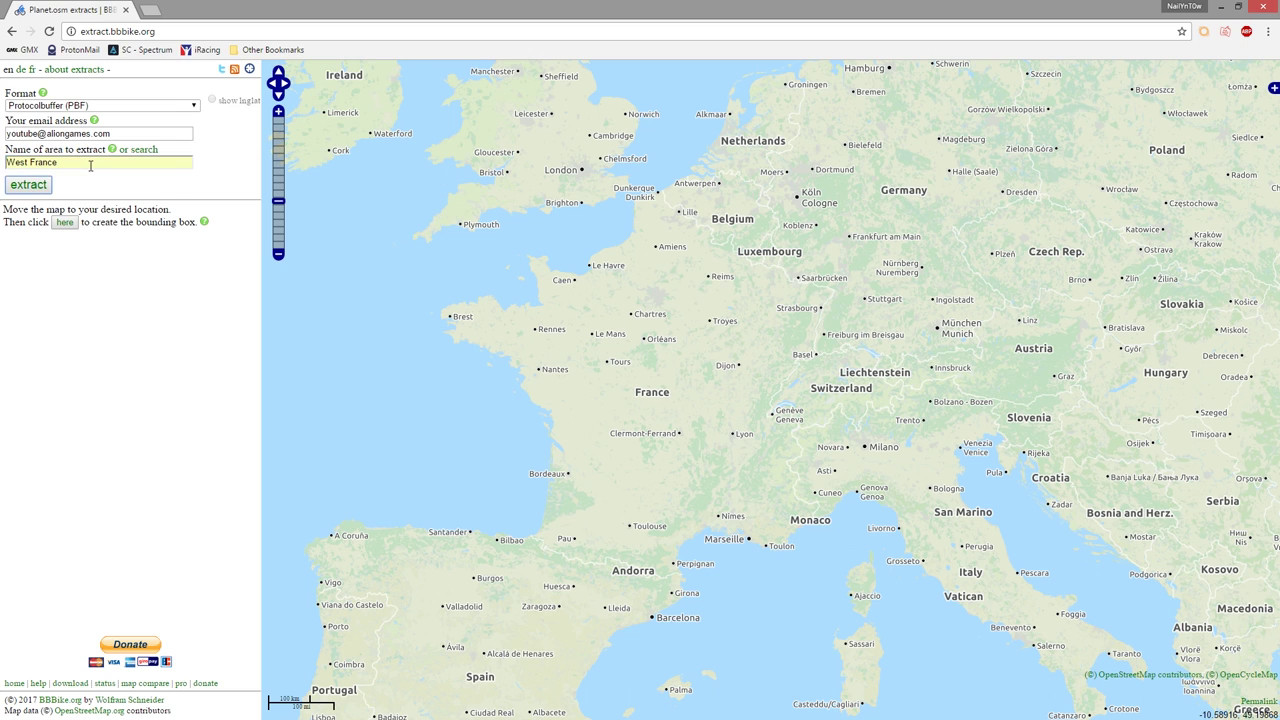
drag(553, 309, 558, 275)
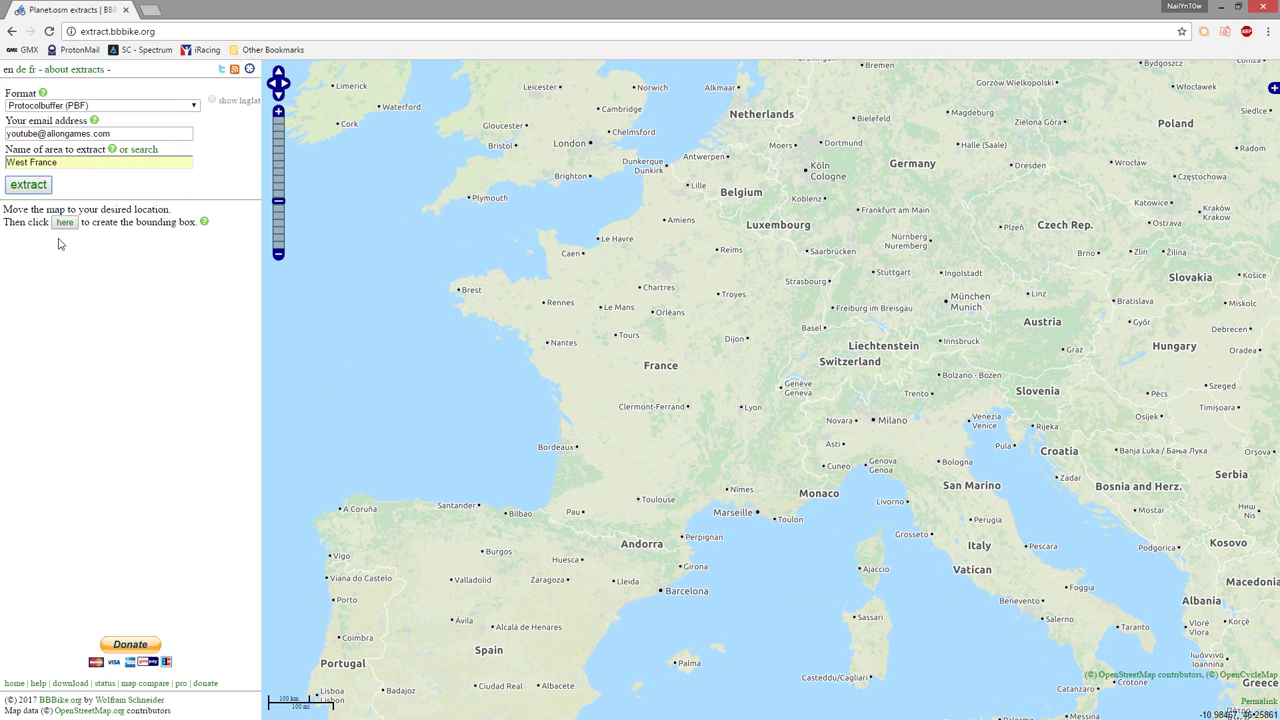
drag(561, 345, 518, 328)
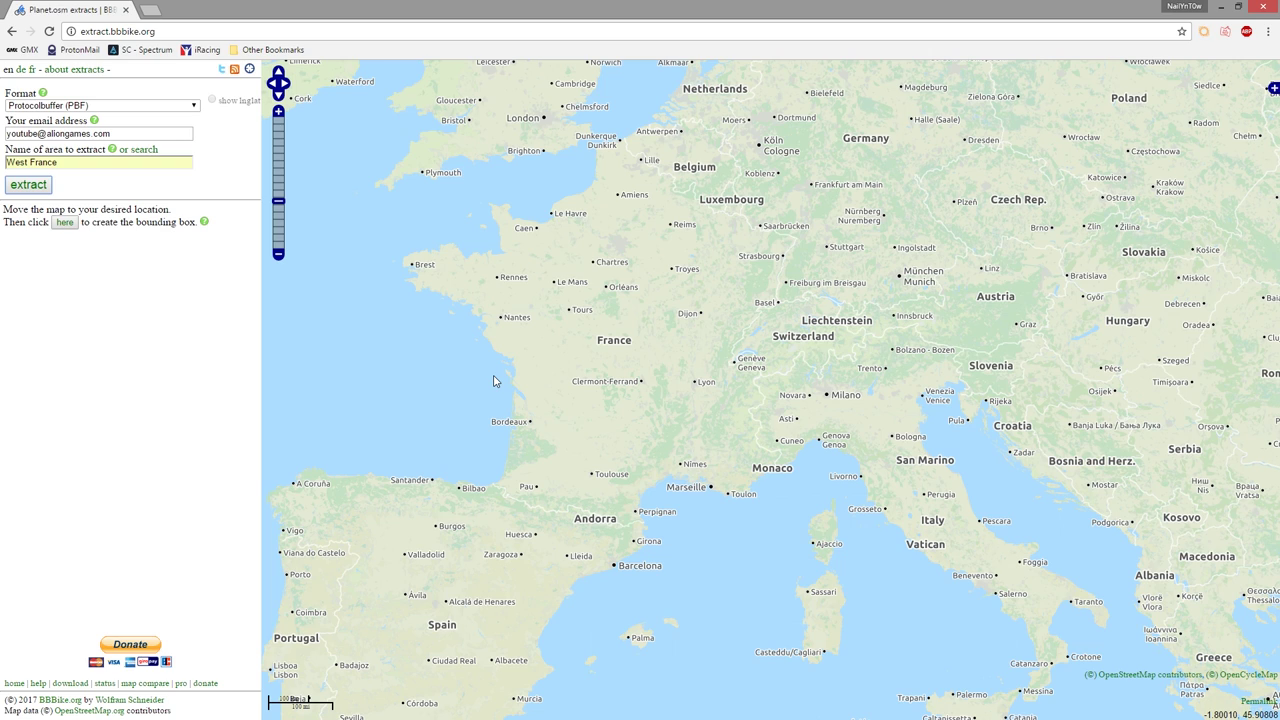
Step: Create an extract bounding box on the map and move it up and left
click(60, 226)
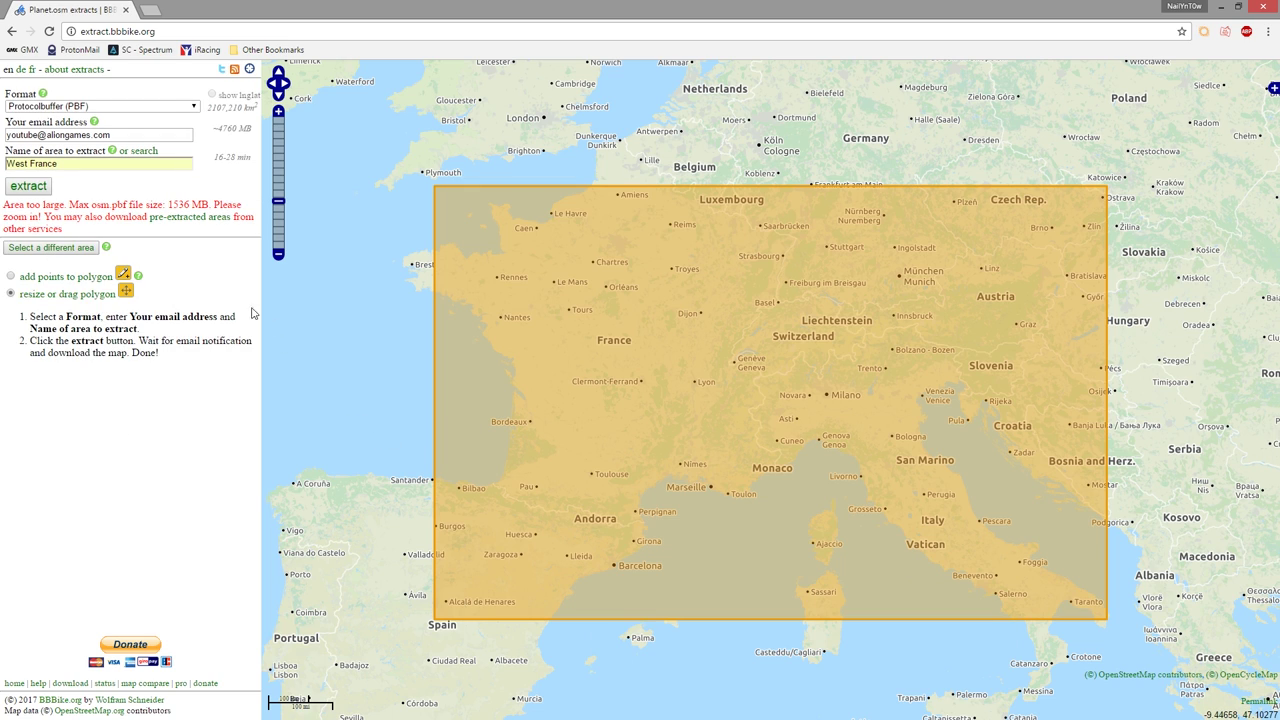
click(626, 365)
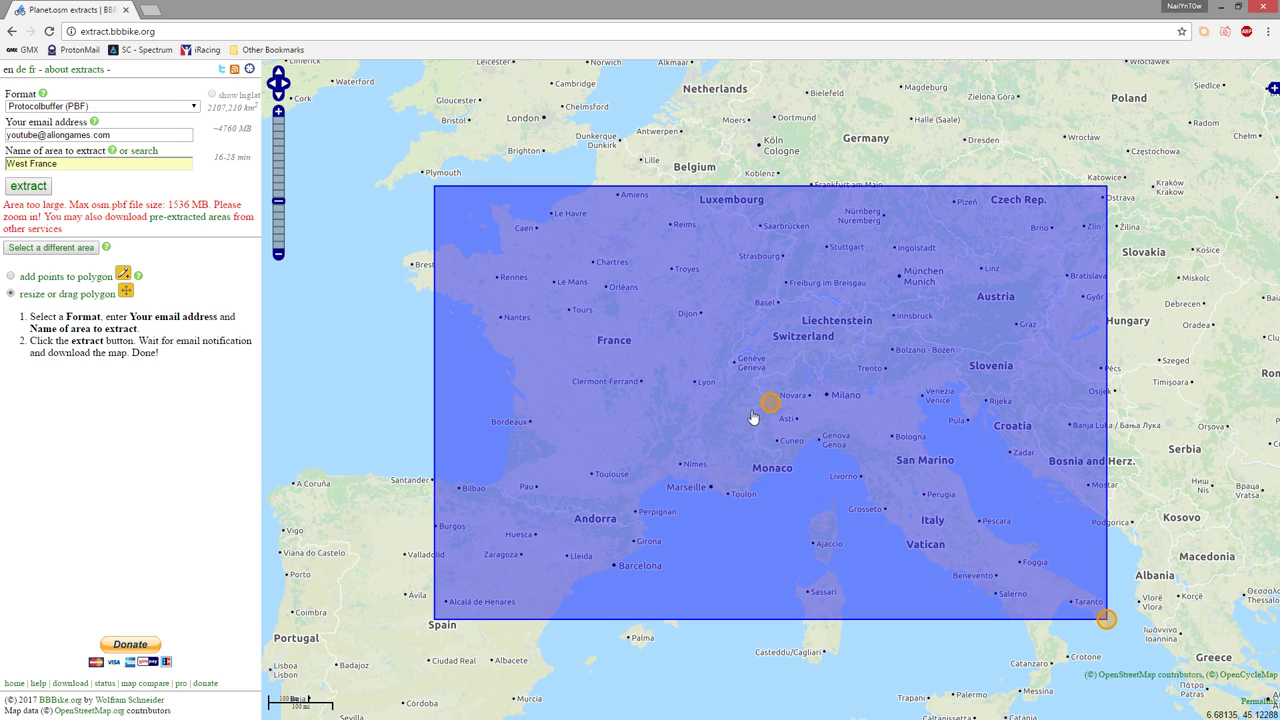
drag(770, 402, 699, 349)
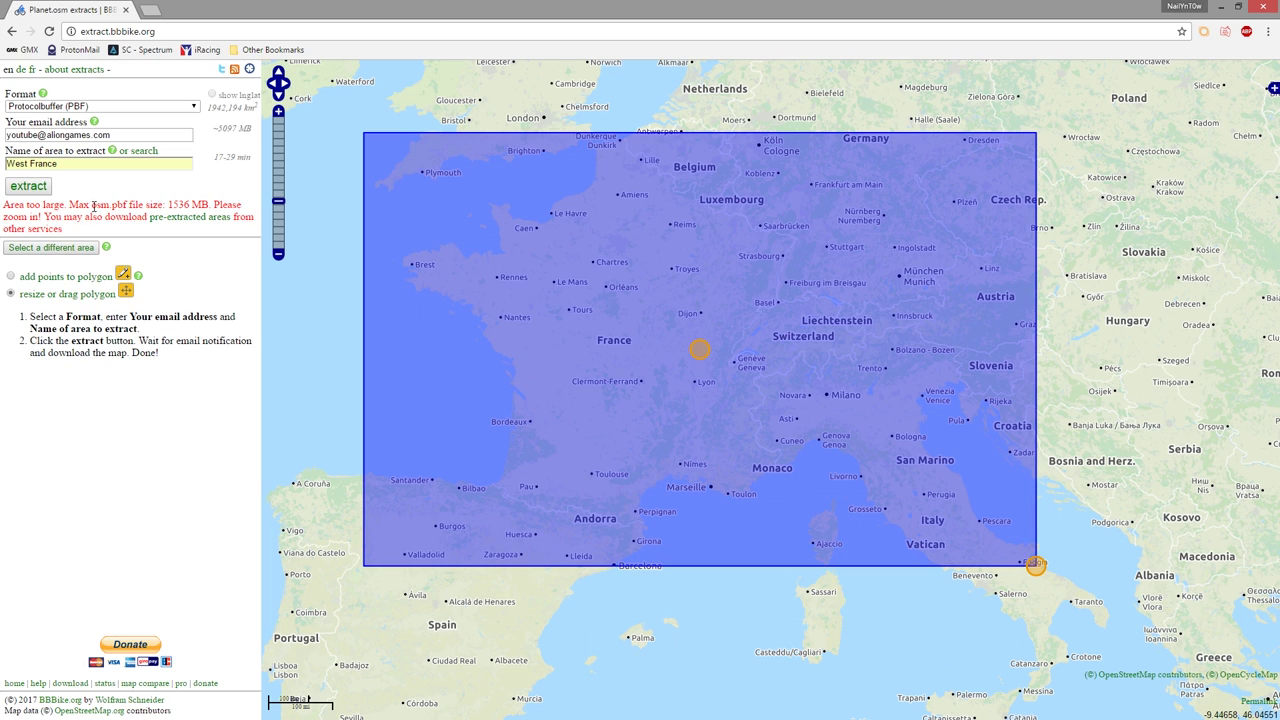
Step: Check the 1536 MB size limit and shift the rectangle left over France
mouse_move(50, 108)
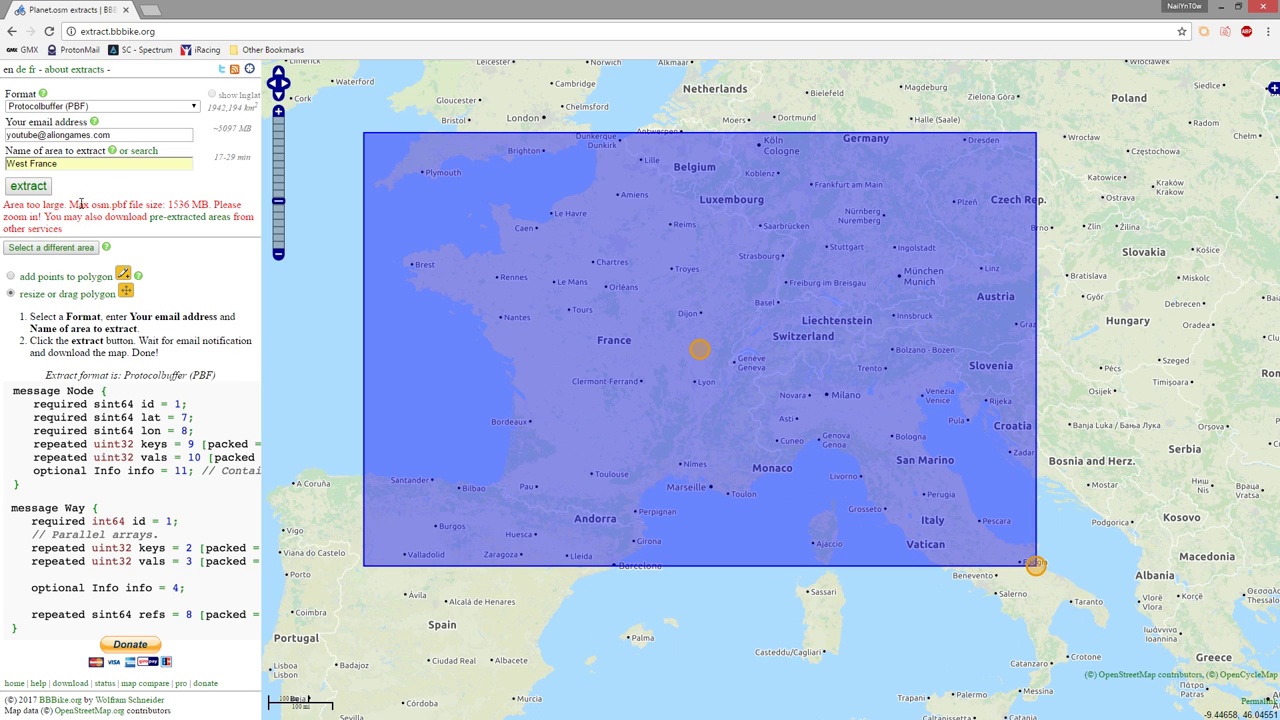
drag(169, 203, 188, 201)
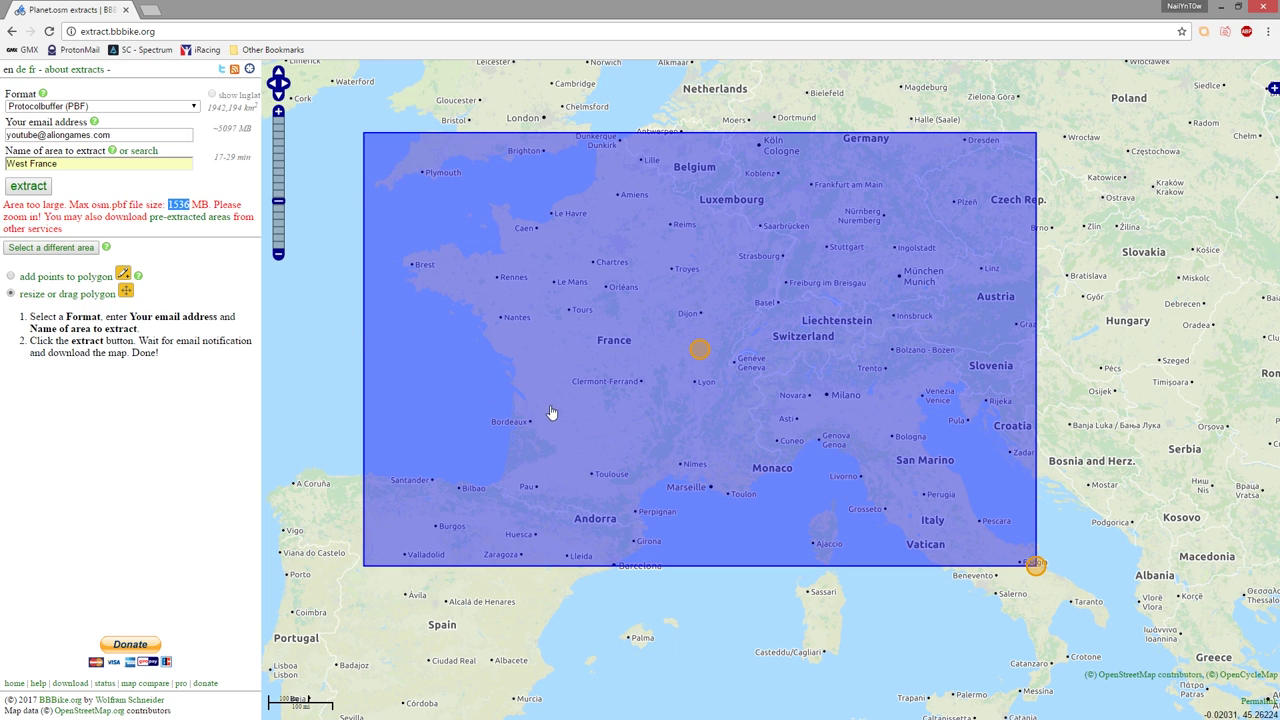
click(600, 374)
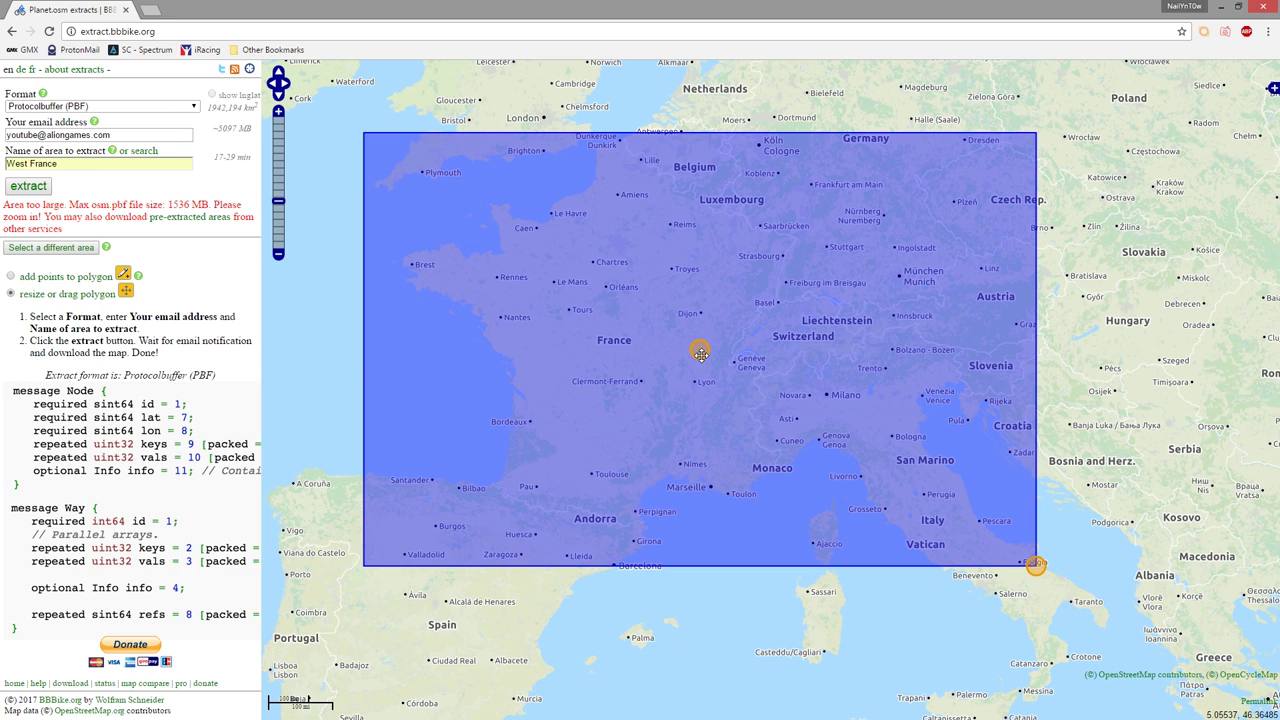
drag(701, 351, 621, 330)
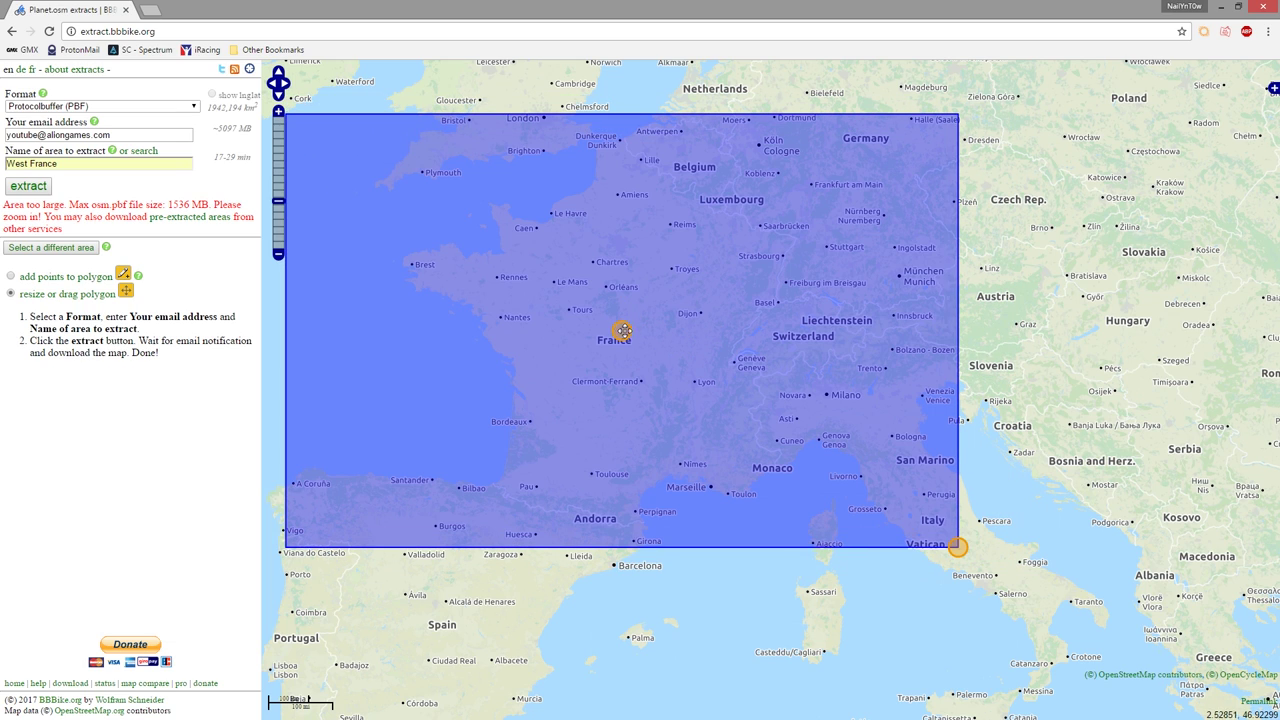
right_click(516, 600)
drag(474, 603, 540, 629)
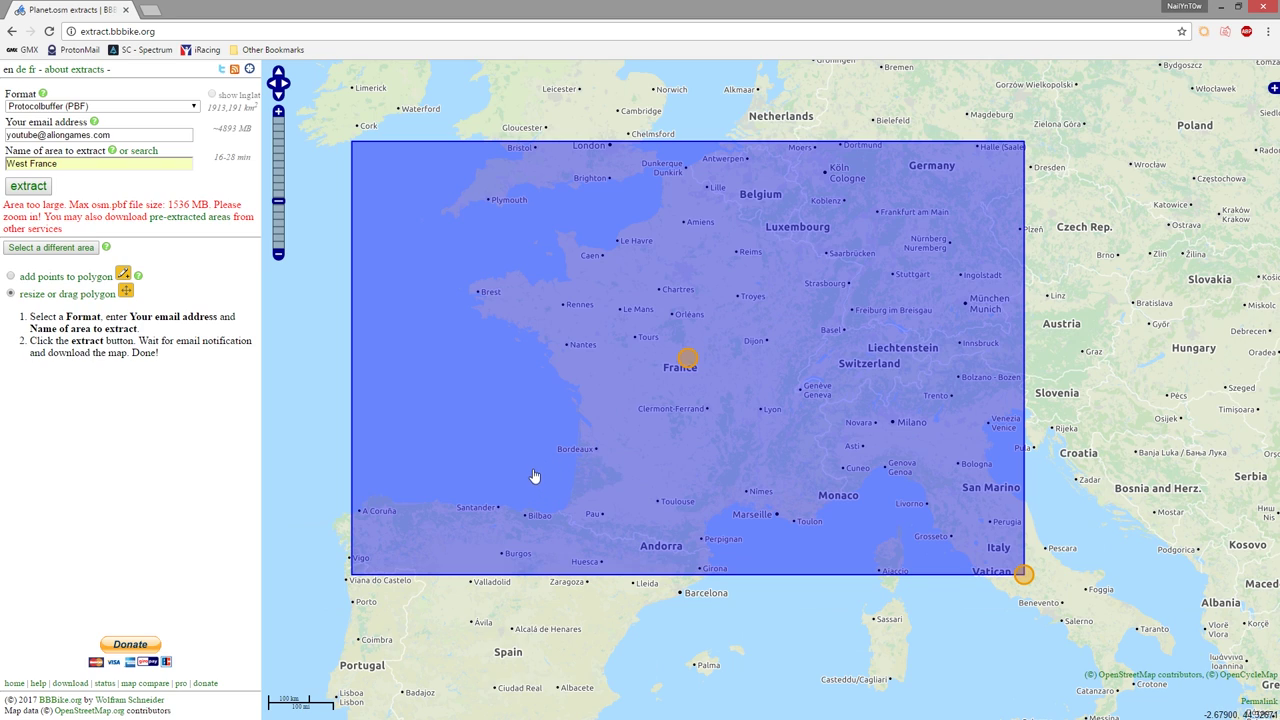
Step: Switch to adding polygon points and pull the north-west corner down to near Brest
click(11, 277)
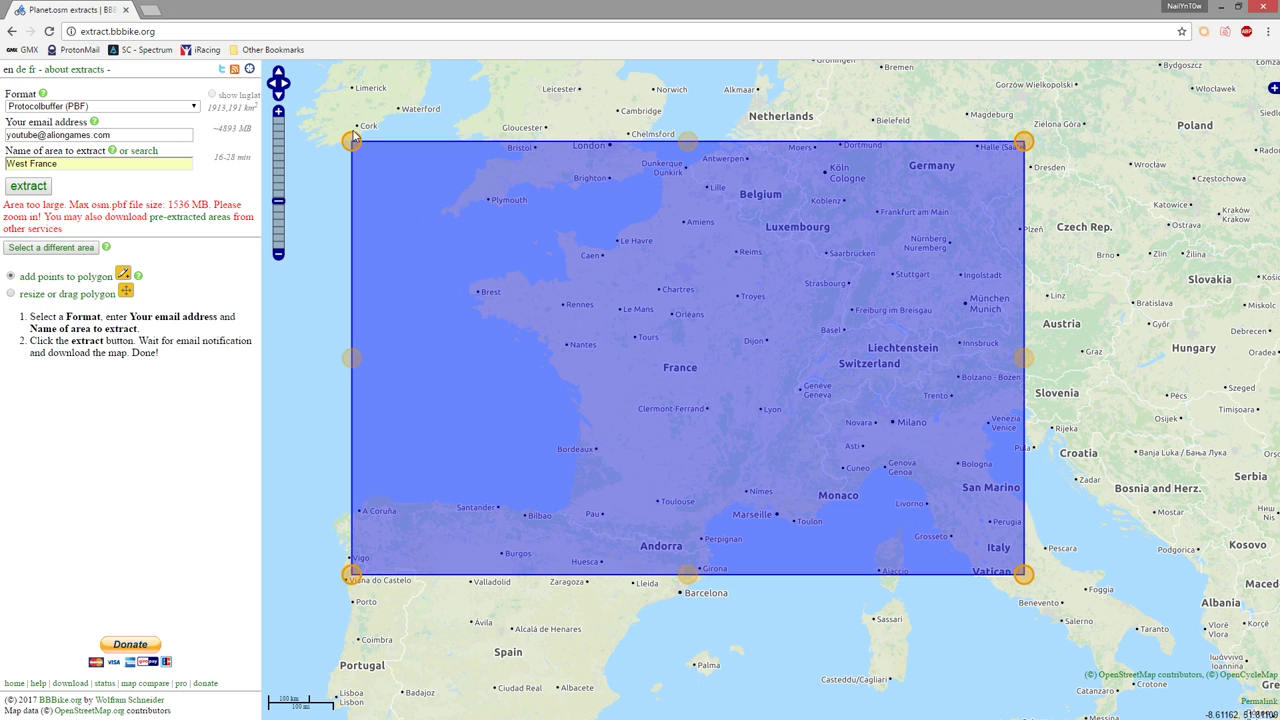
drag(351, 144, 462, 277)
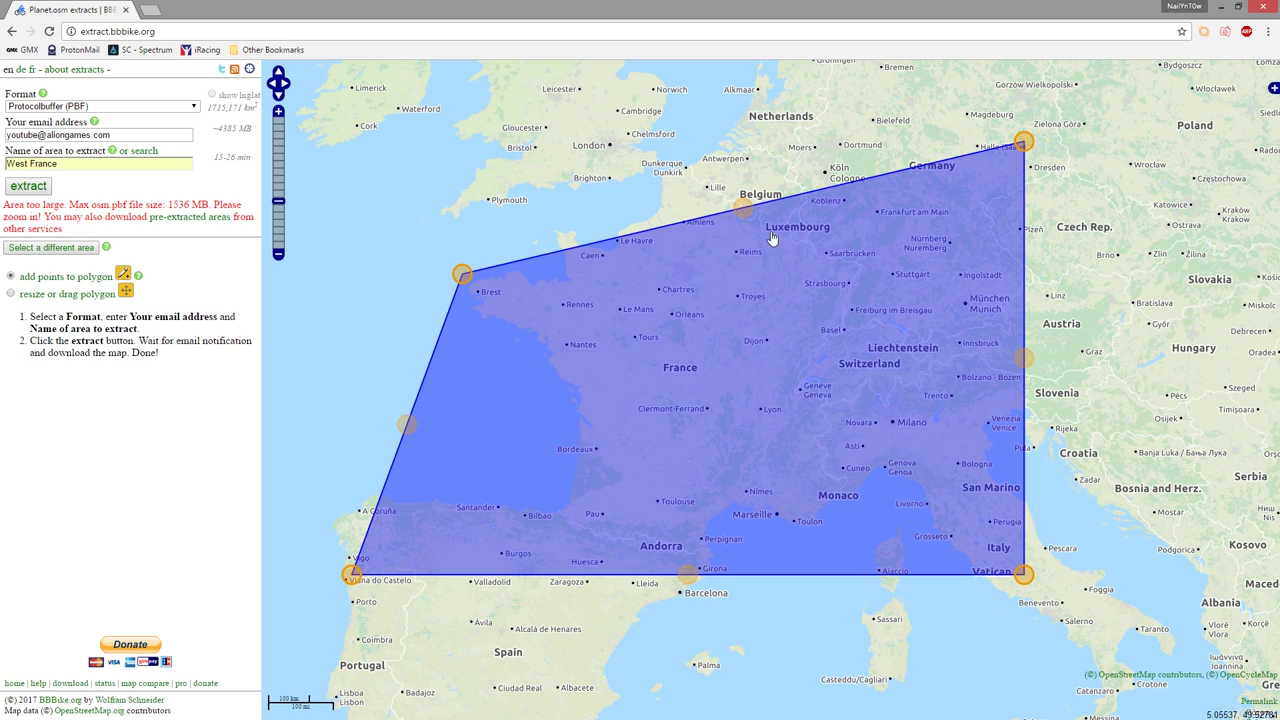
drag(749, 204, 507, 258)
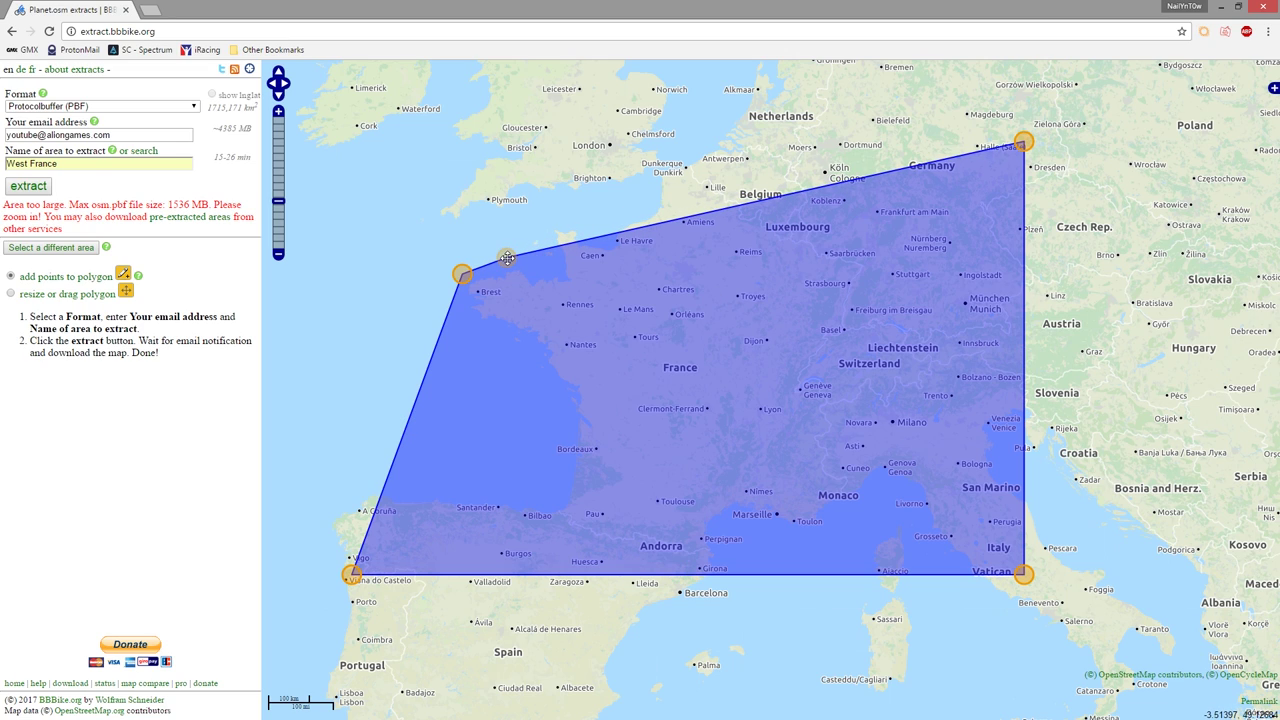
click(507, 258)
Step: Add vertices bending the north edge along the Breton and Channel coast toward Caen
drag(765, 199, 534, 271)
drag(609, 253, 557, 268)
drag(790, 203, 559, 254)
drag(792, 197, 583, 224)
Step: Add vertices further east along the coast and around the Cotentin peninsula tip
drag(801, 183, 574, 240)
scroll(572, 239, up, 3)
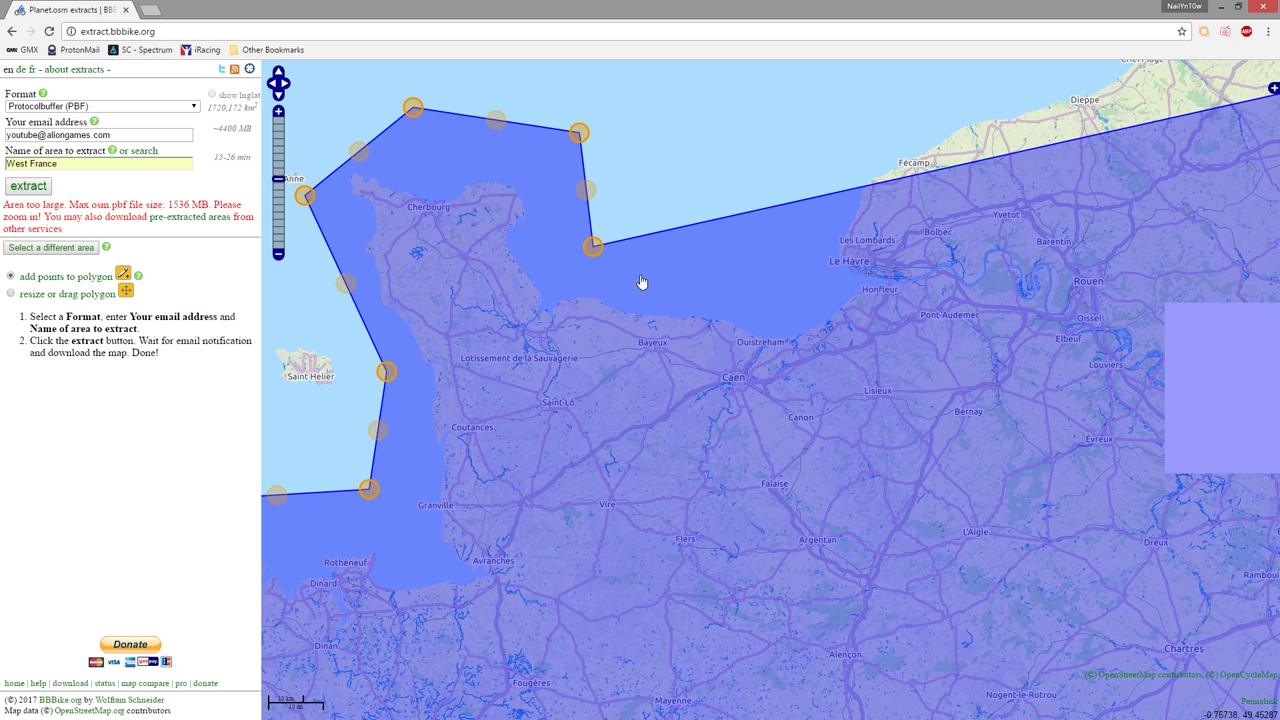
drag(358, 150, 339, 127)
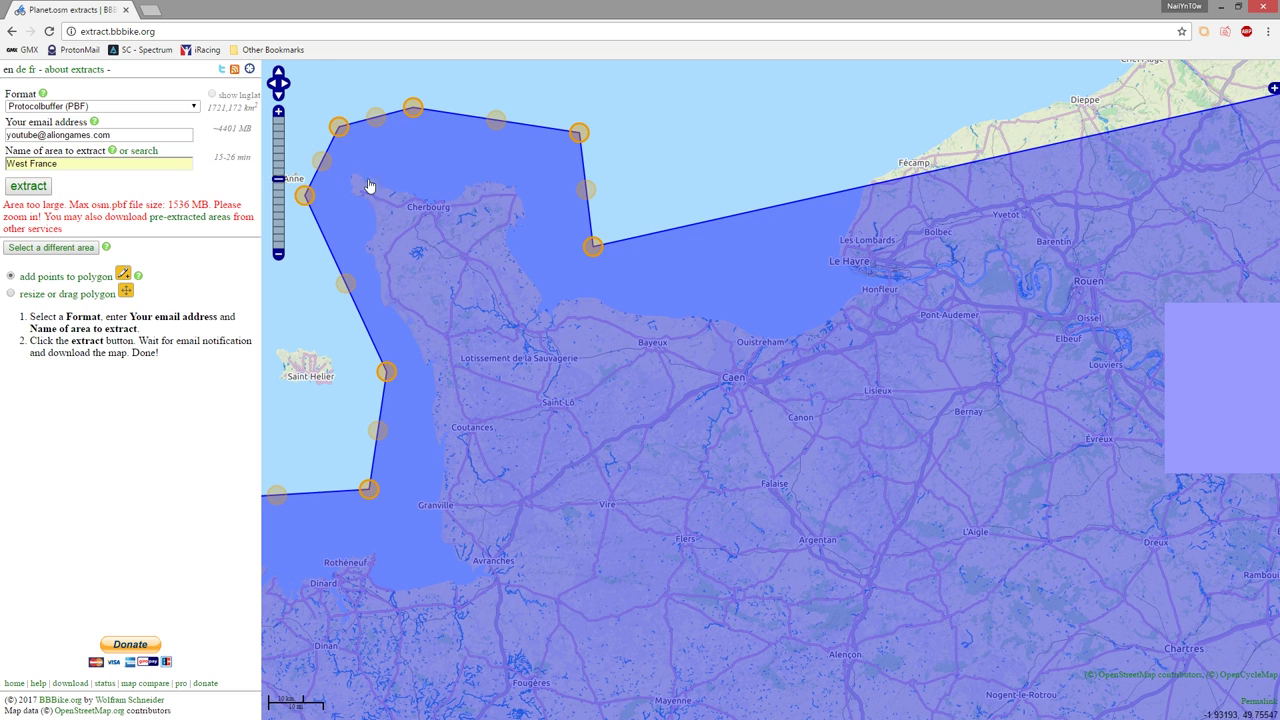
scroll(700, 275, down, 3)
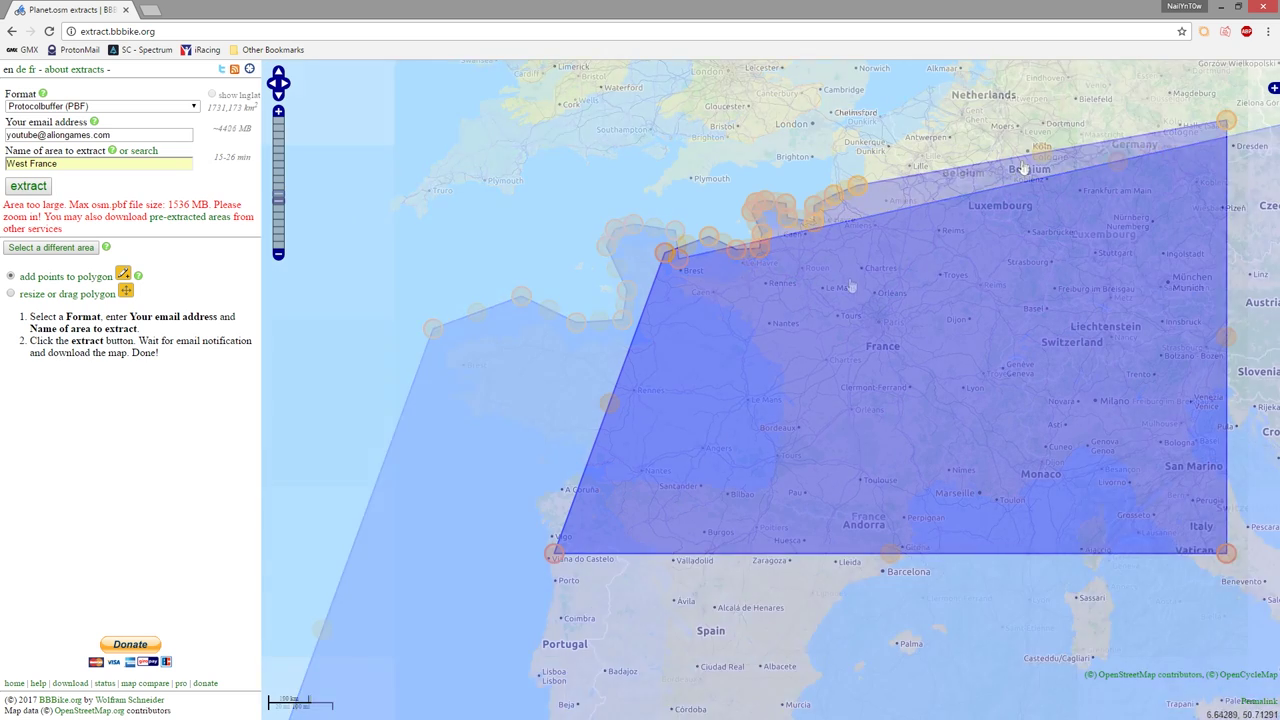
Step: Pull the north-east corner and top-edge vertices west to Dunkirk
drag(1040, 150, 855, 161)
drag(1040, 140, 860, 149)
scroll(860, 150, up, 3)
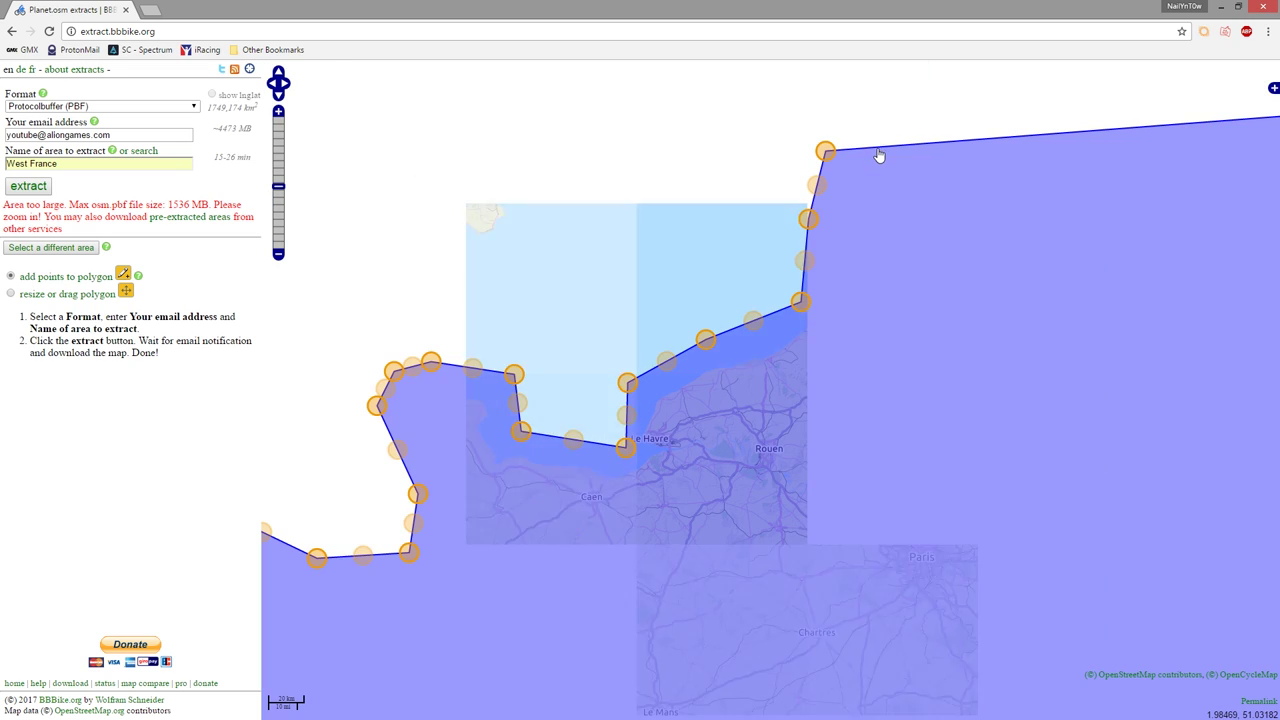
drag(1000, 173, 780, 251)
scroll(740, 177, down, 1)
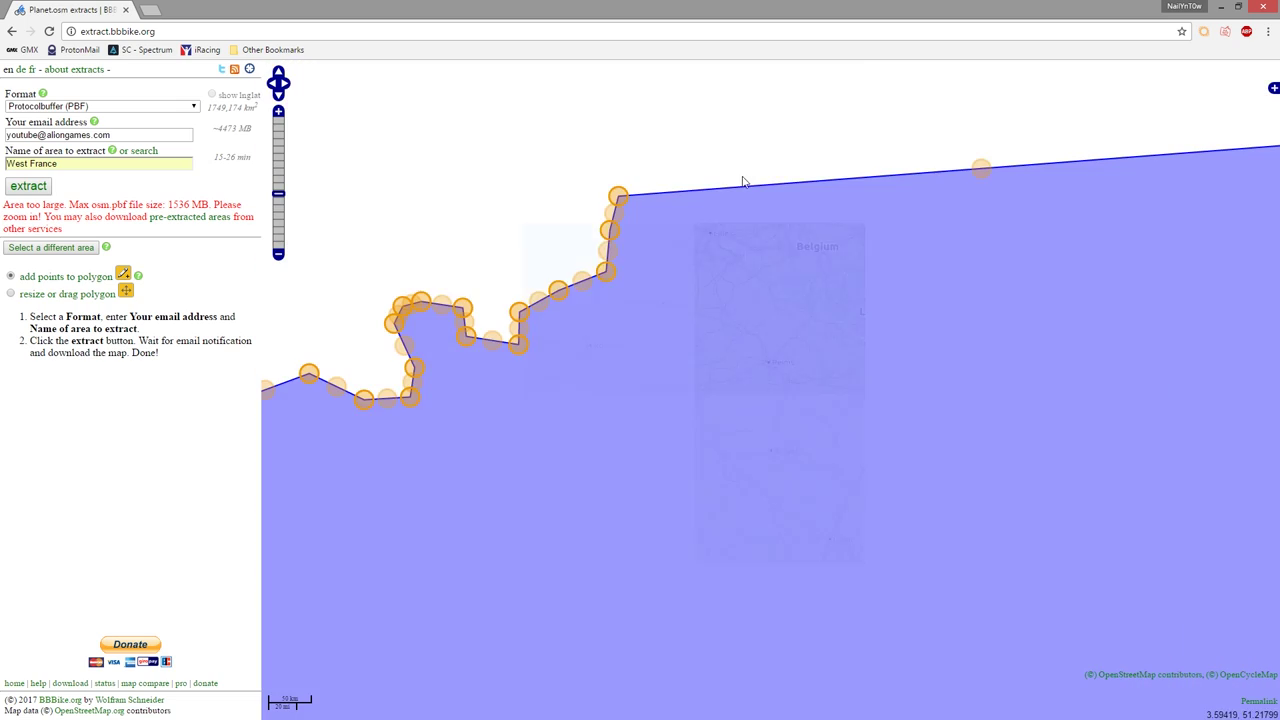
drag(975, 170, 653, 186)
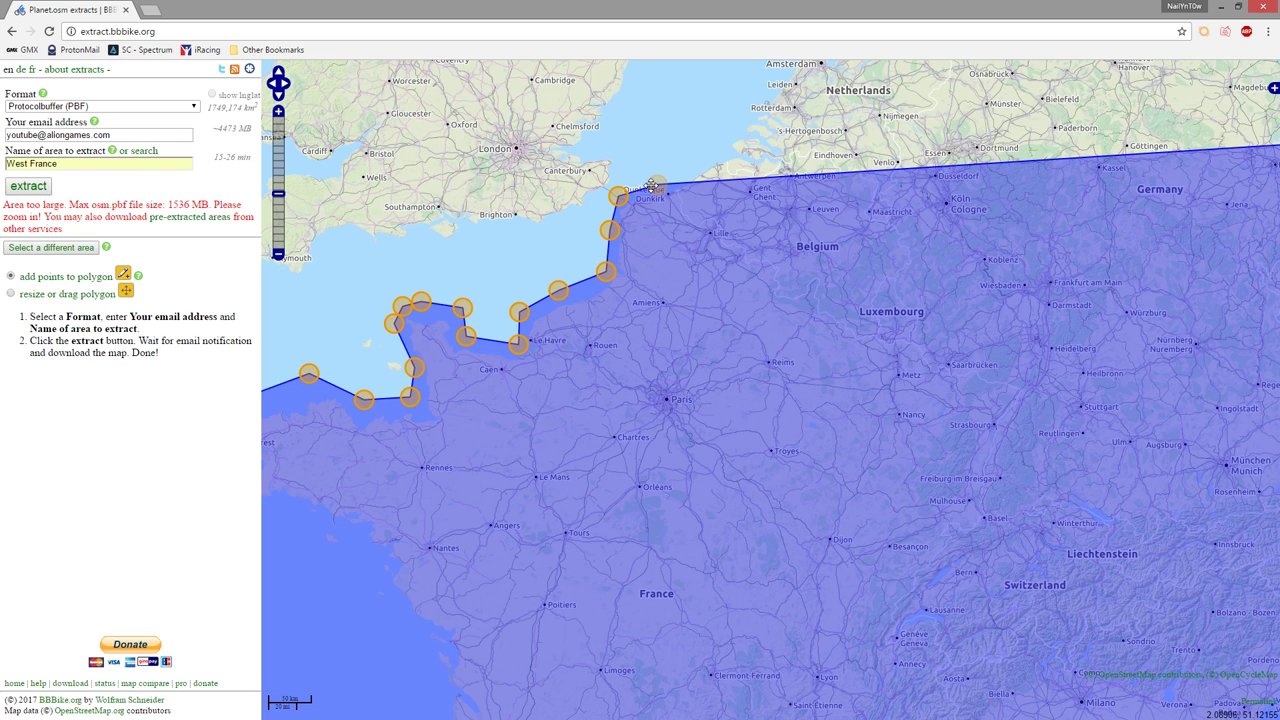
scroll(849, 526, down, 2)
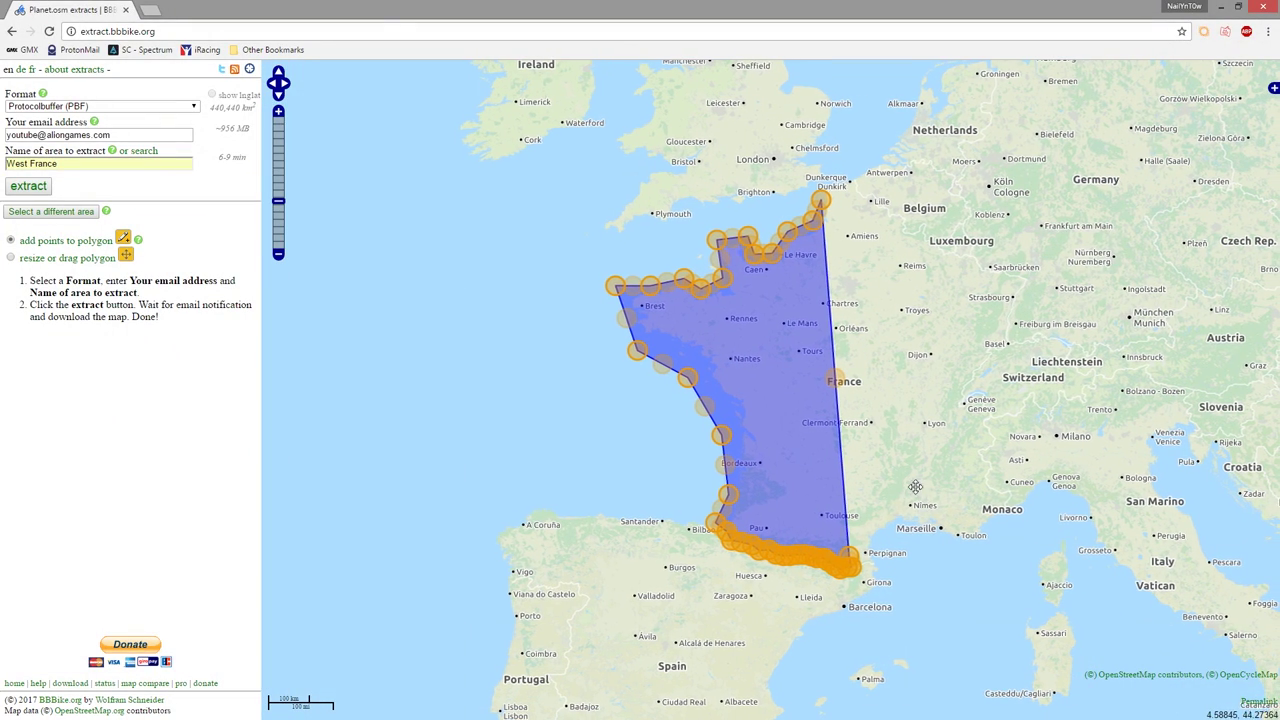
drag(920, 502, 835, 525)
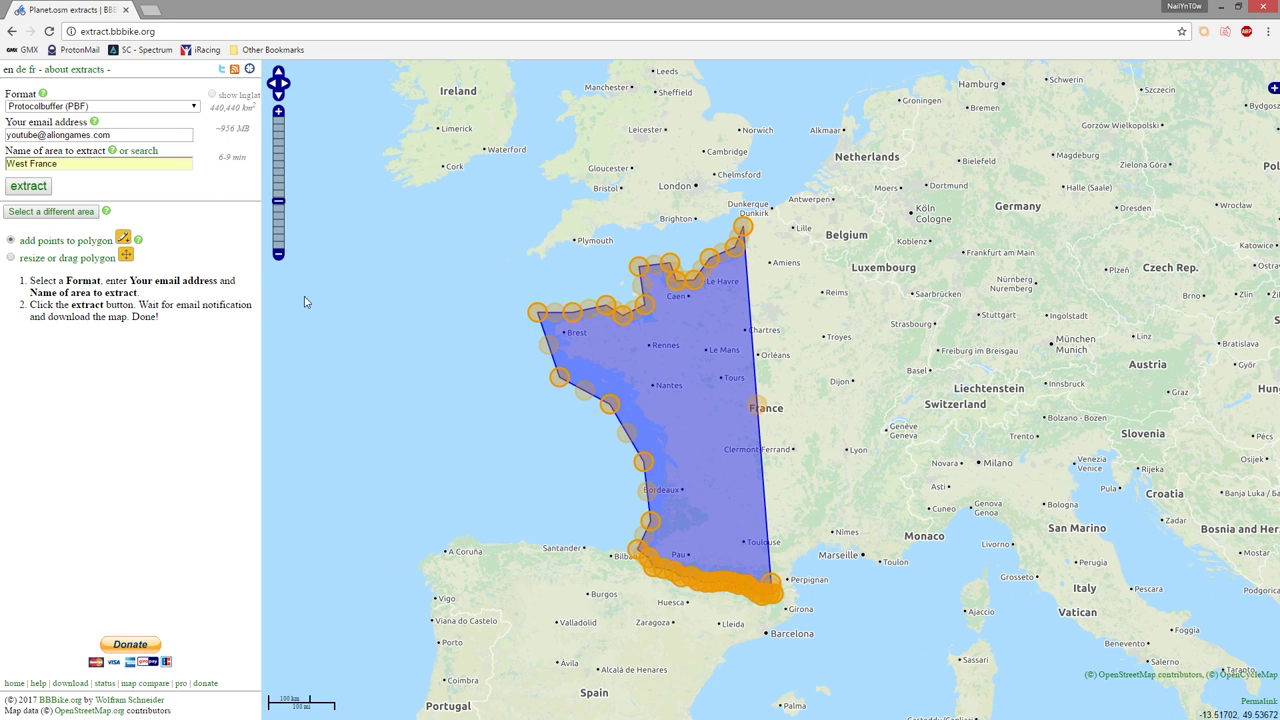
triple_click(72, 164)
drag(134, 131, 3, 122)
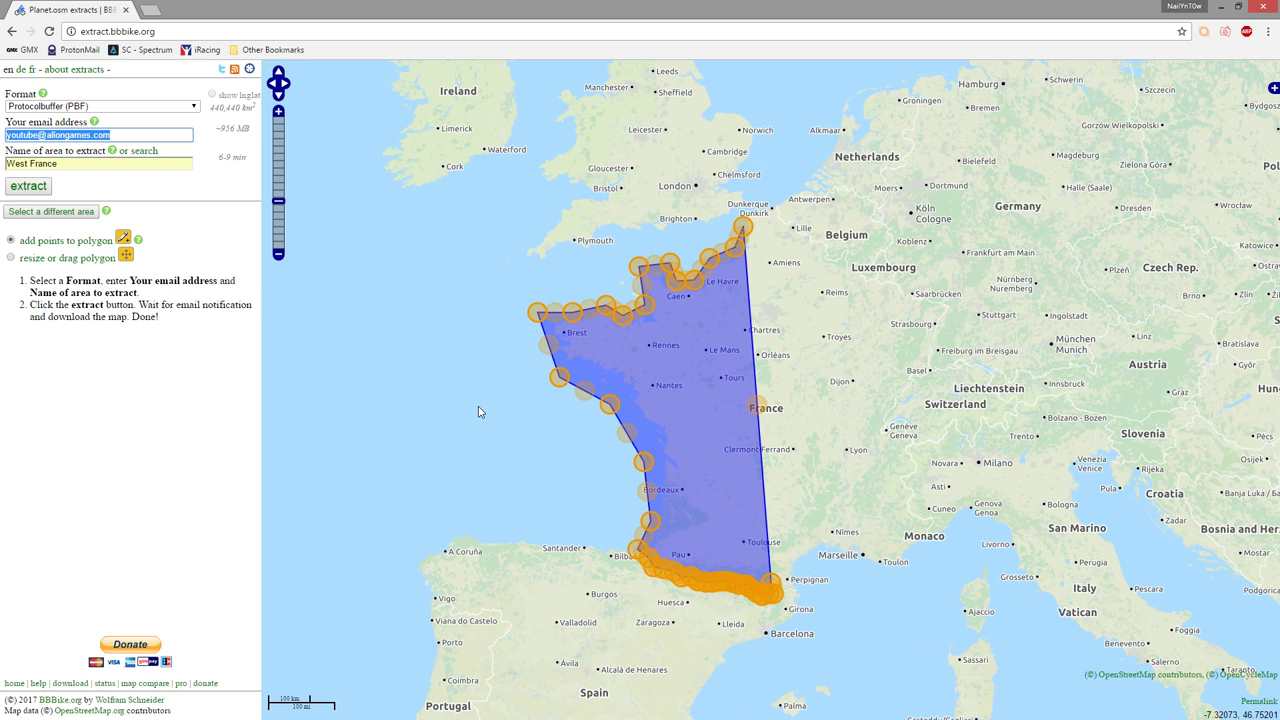
Step: Submit the West France extract request and open the server status page in a new tab
click(29, 186)
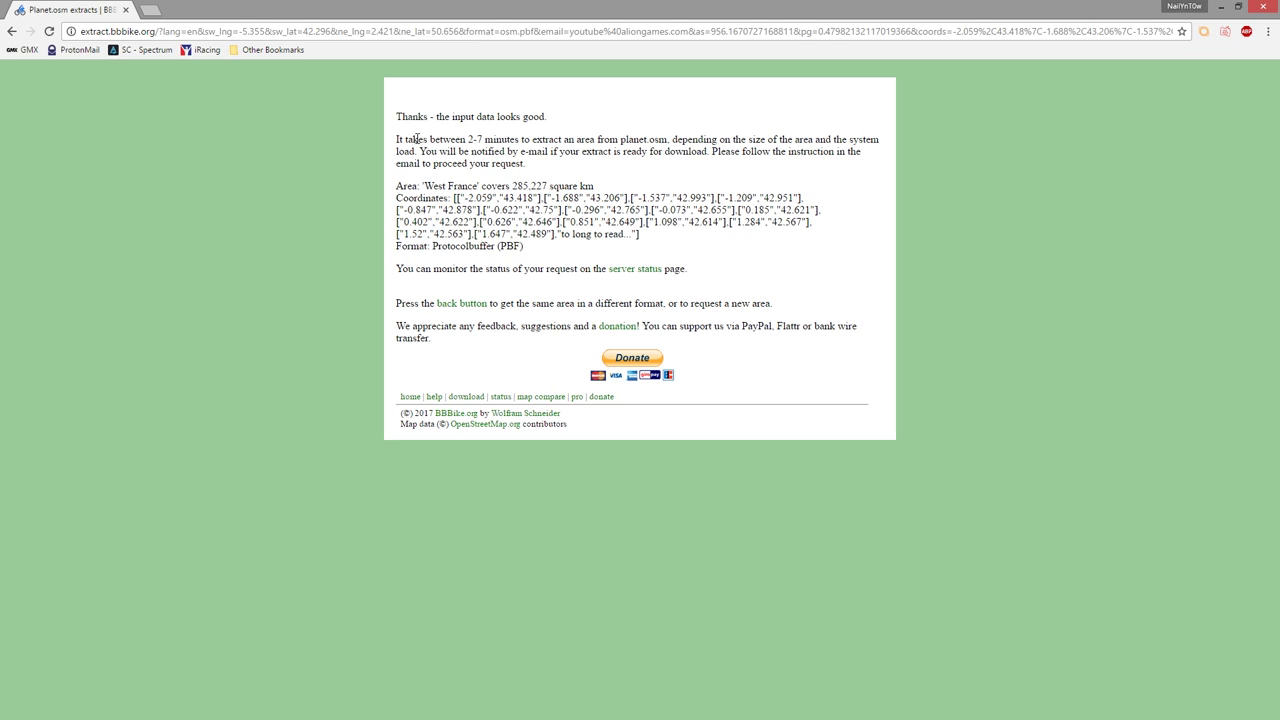
drag(416, 138, 601, 140)
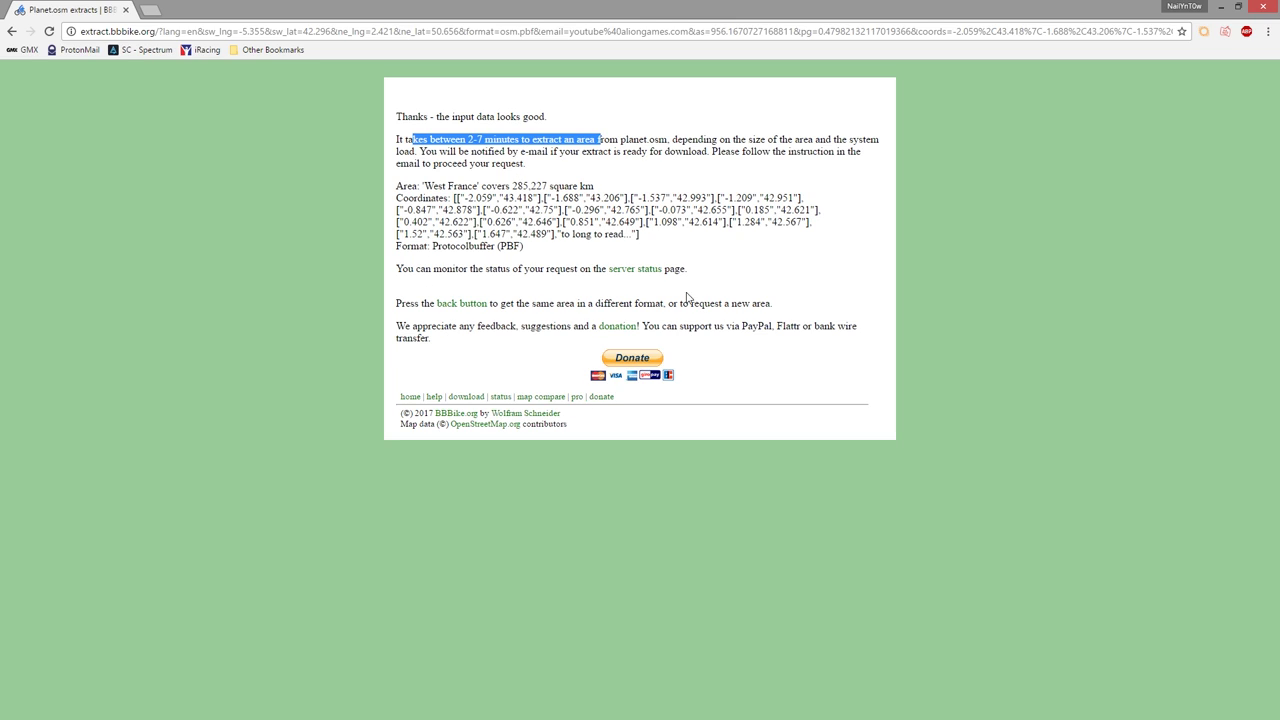
click(643, 280)
click(643, 274)
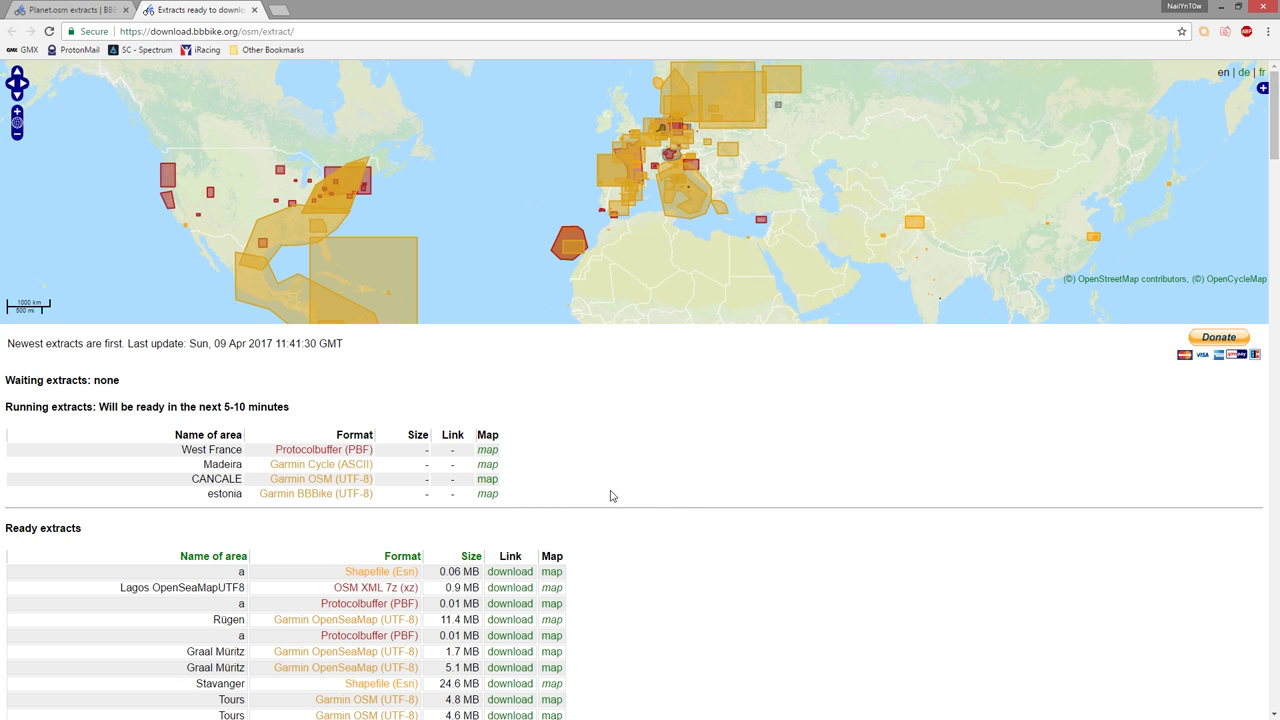
scroll(640, 530, down, 4)
scroll(648, 560, down, 3)
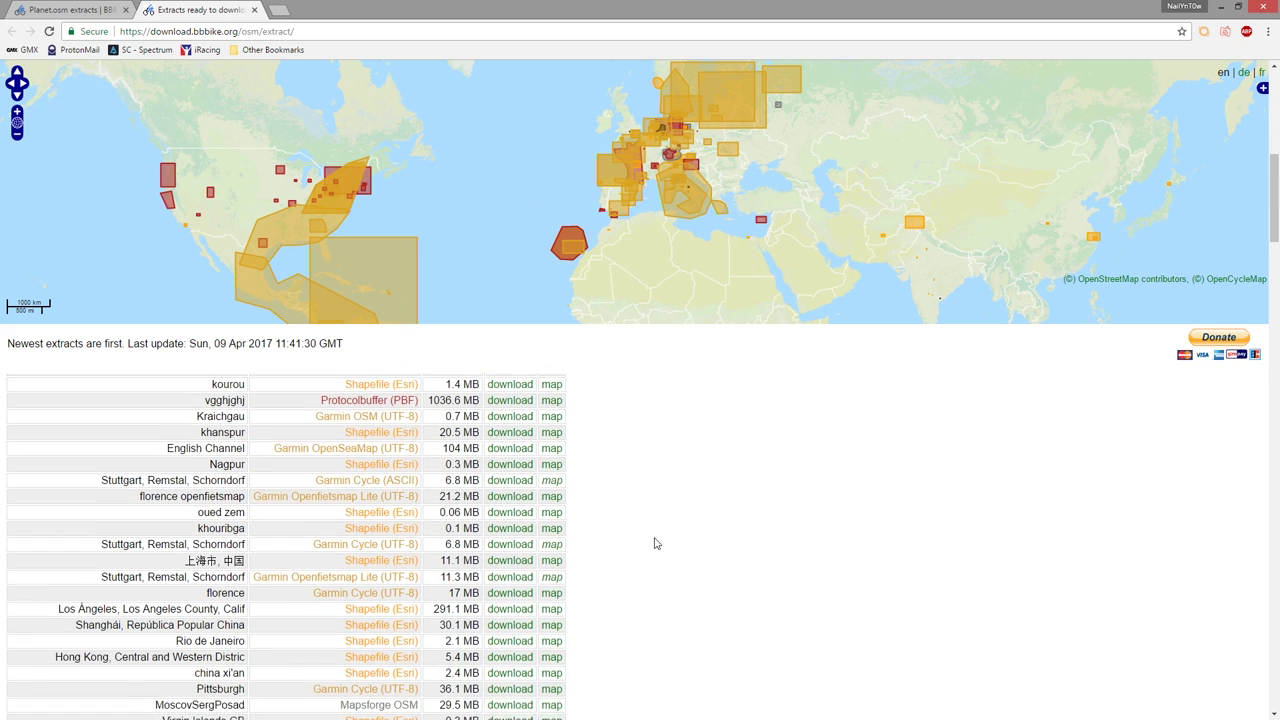
scroll(656, 541, down, 1)
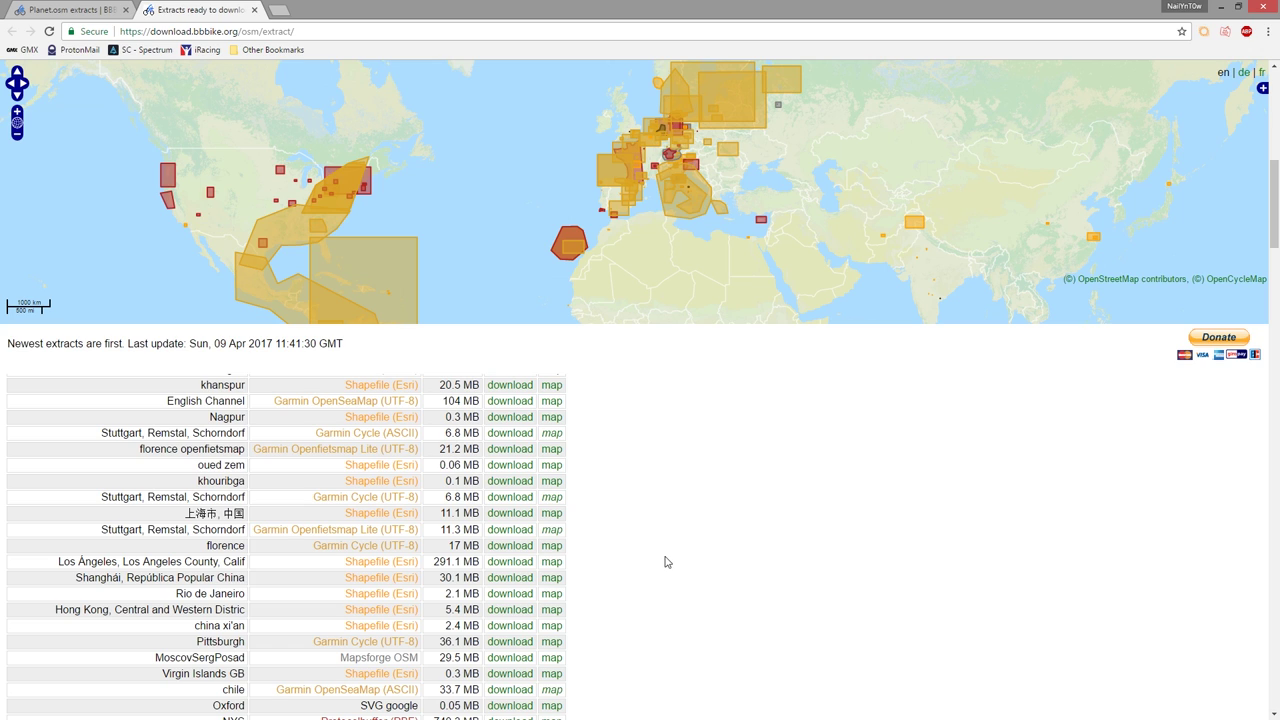
scroll(658, 548, down, 1)
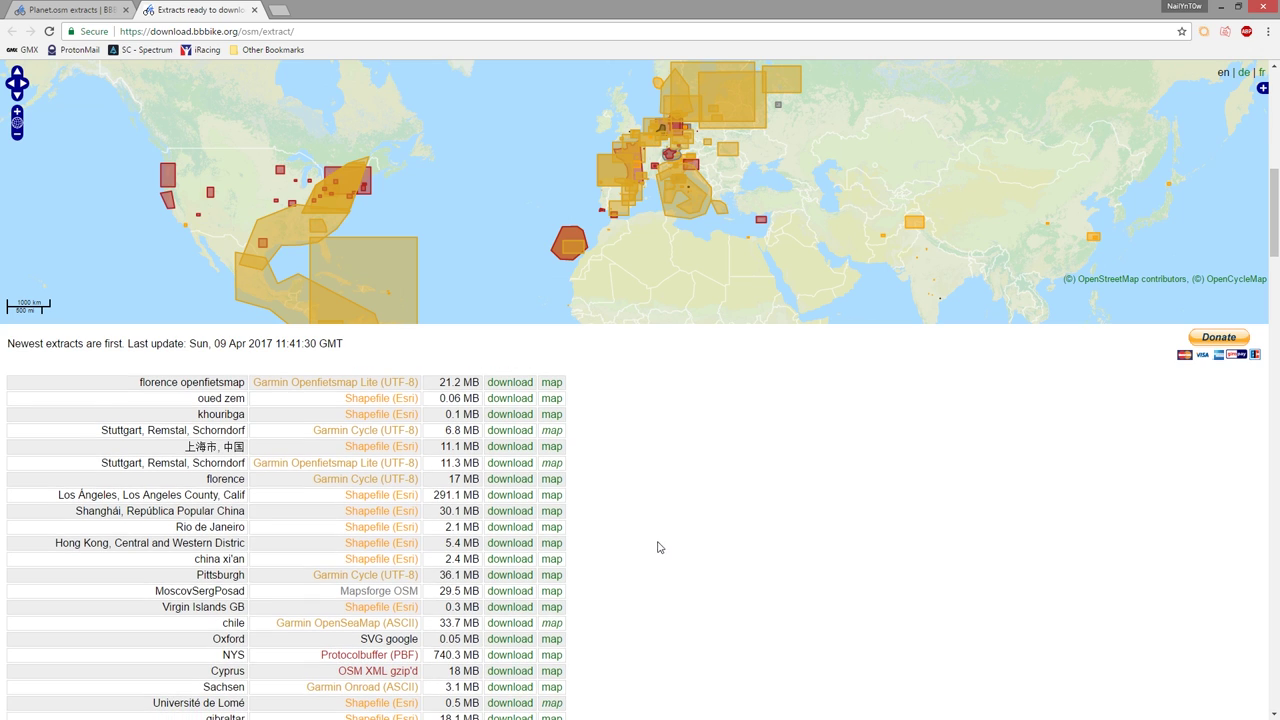
scroll(658, 548, down, 3)
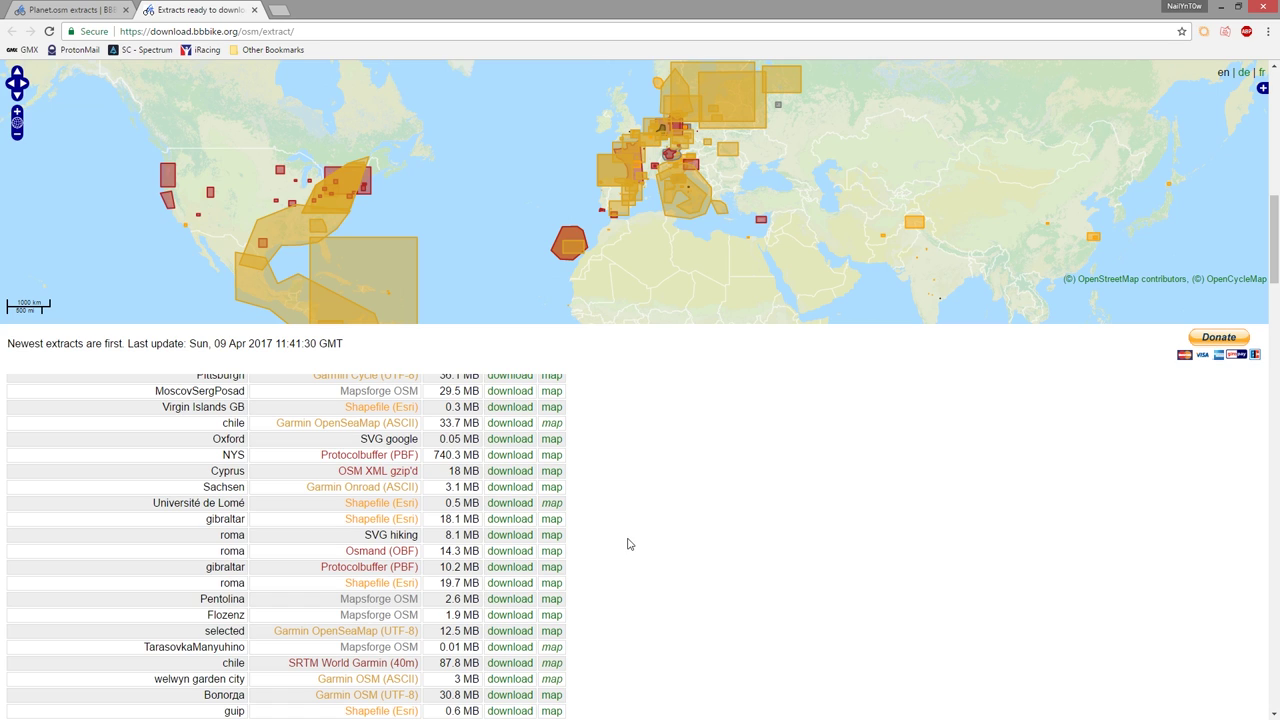
Step: Show the NYS, Gibraltar, Estonia, West France and Madeira extract areas on the map
click(320, 452)
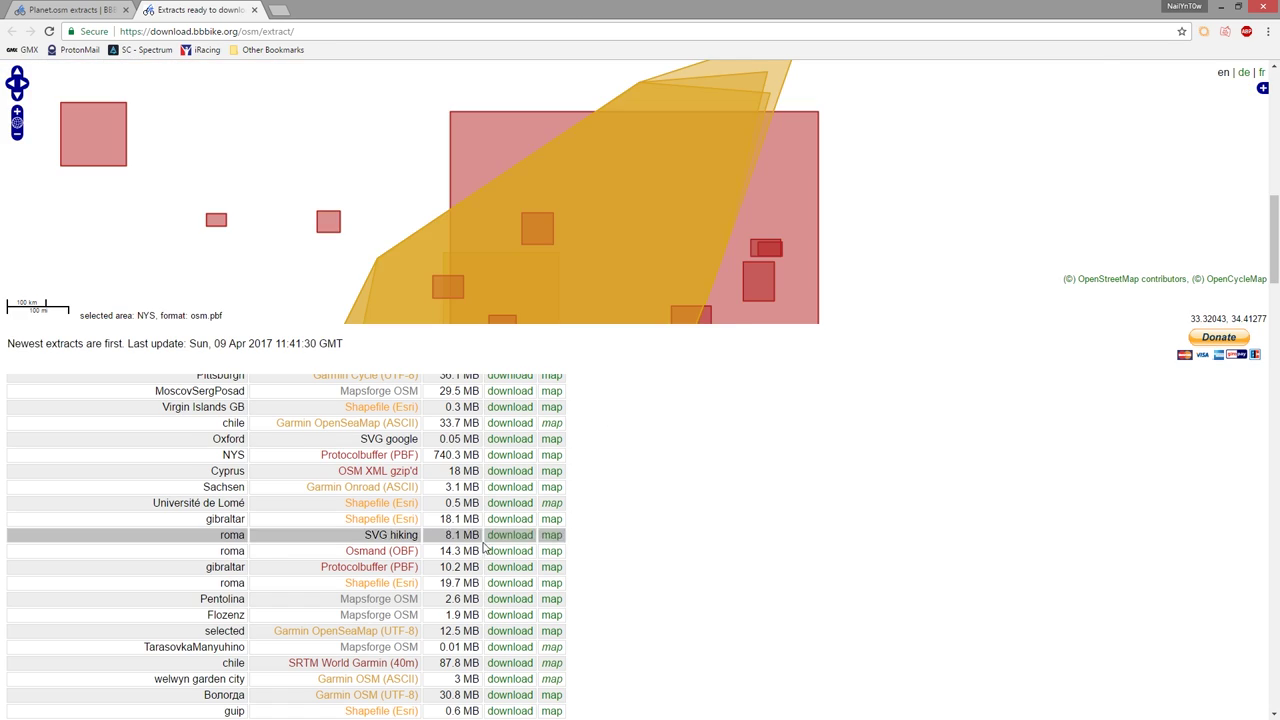
click(480, 566)
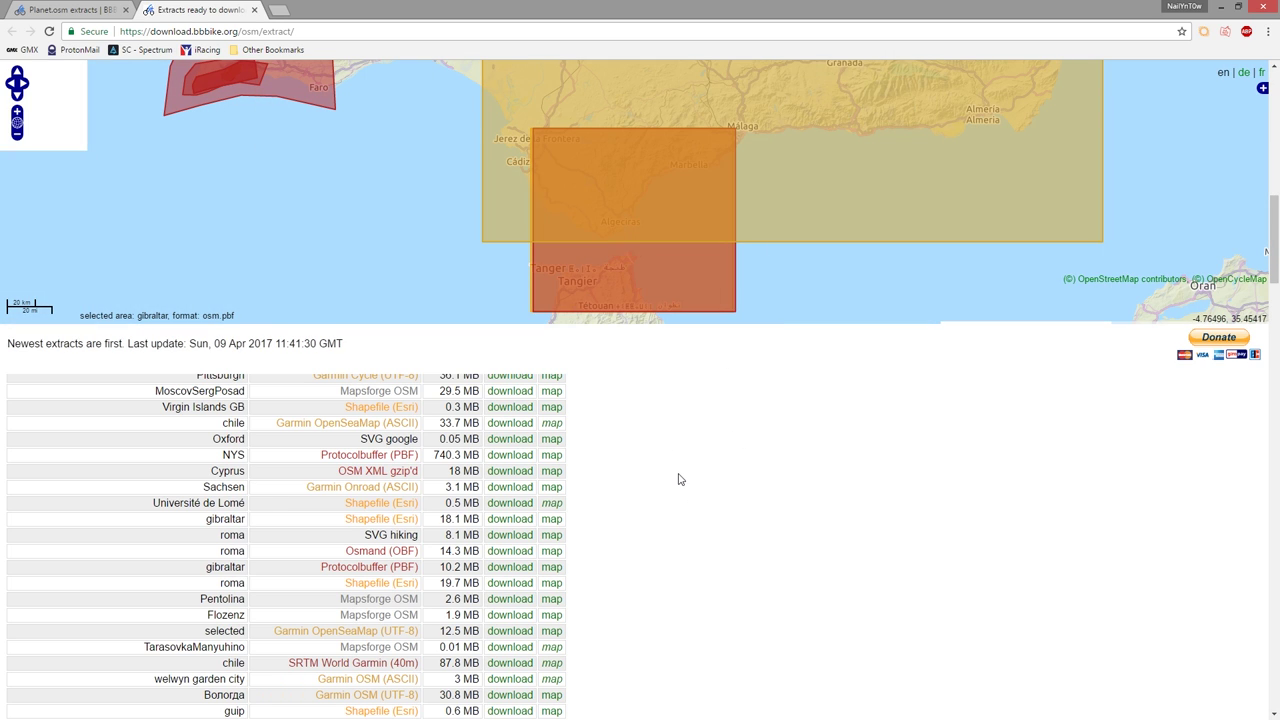
scroll(634, 523, up, 10)
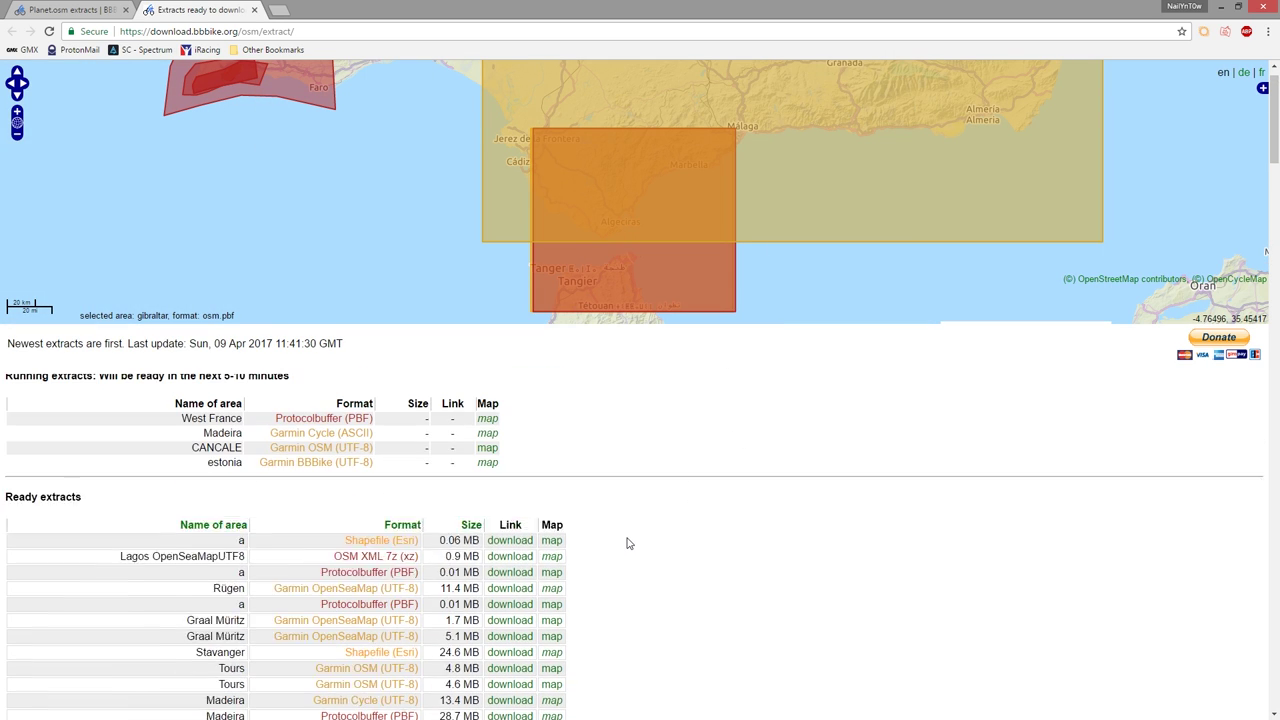
scroll(625, 244, down, 2)
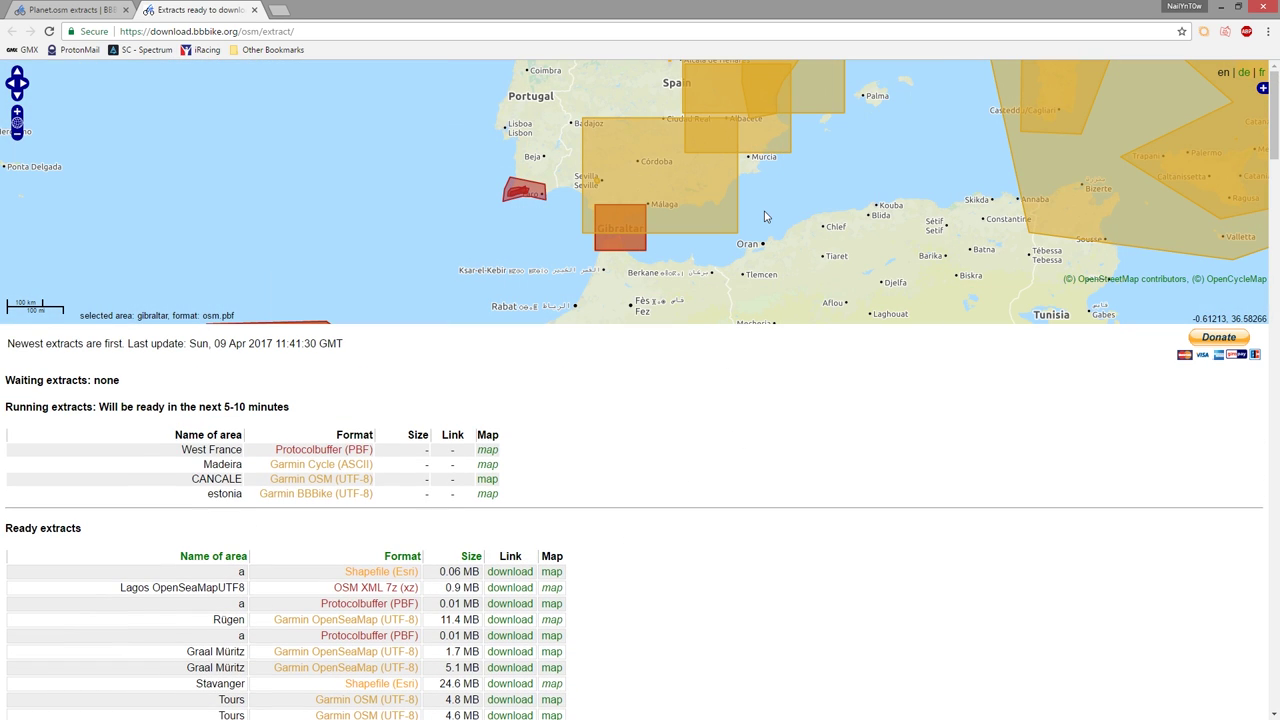
click(429, 496)
click(324, 449)
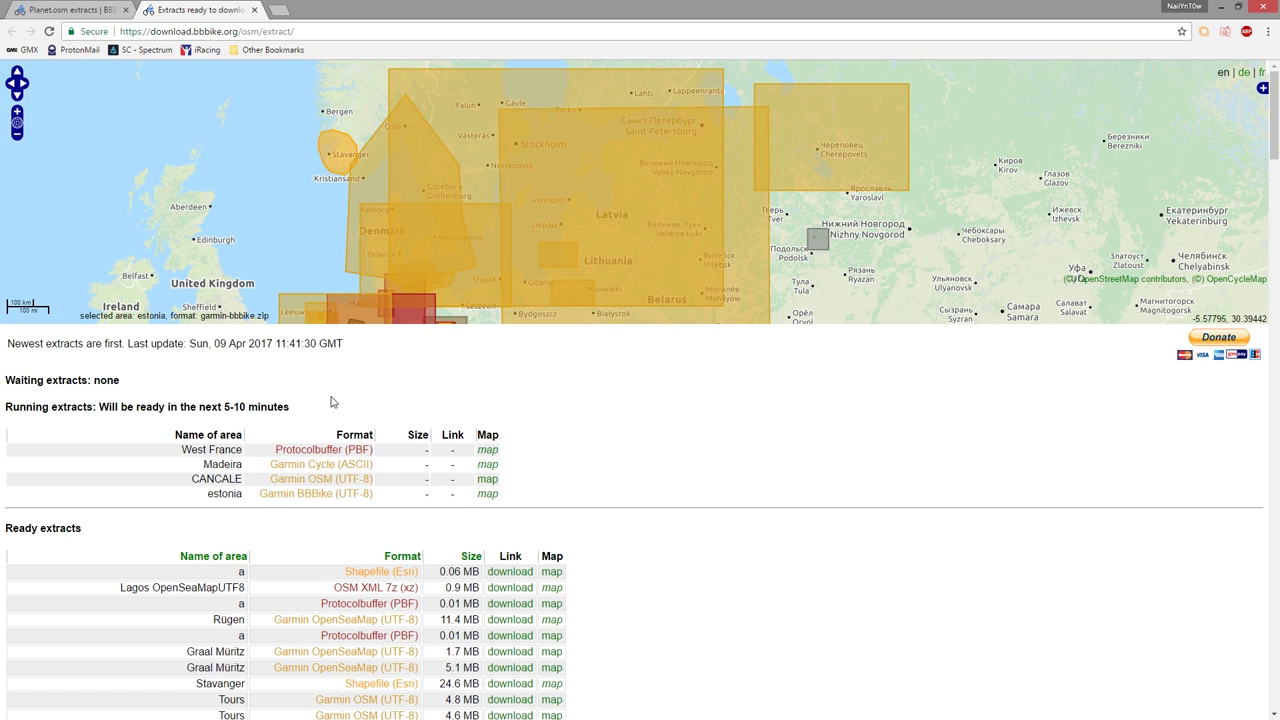
drag(19, 380, 116, 381)
click(97, 385)
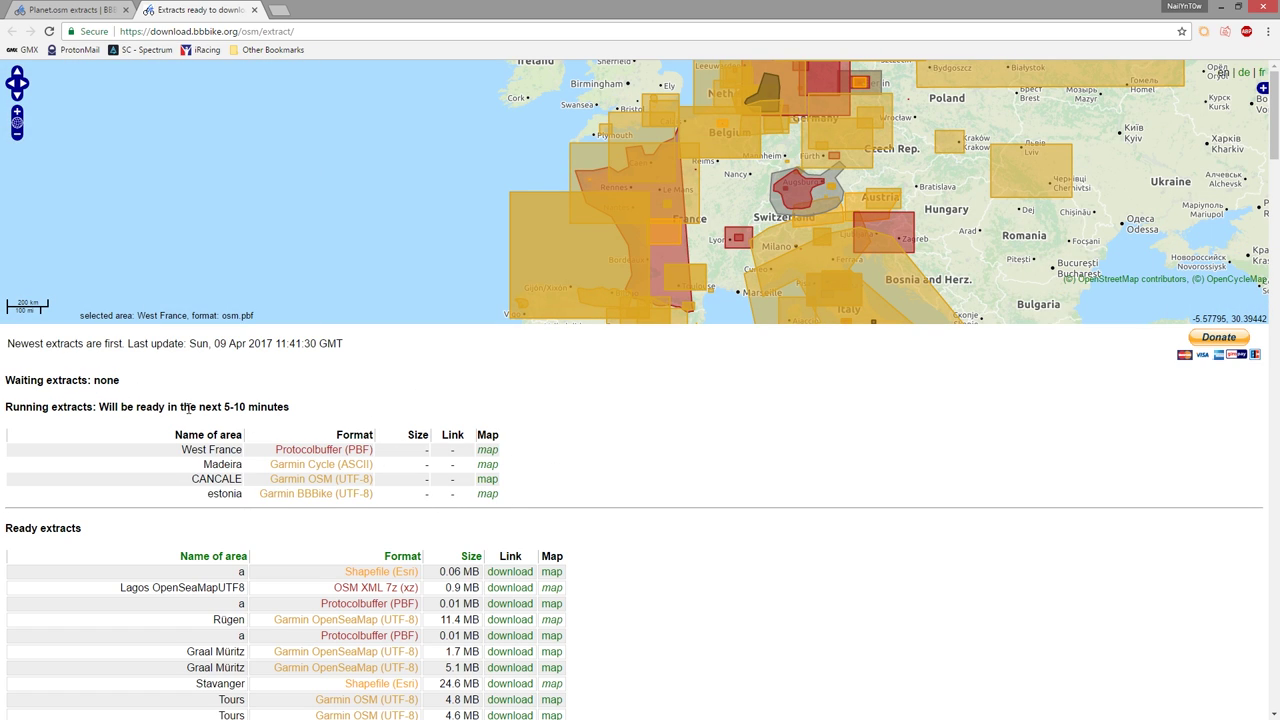
click(290, 441)
click(321, 464)
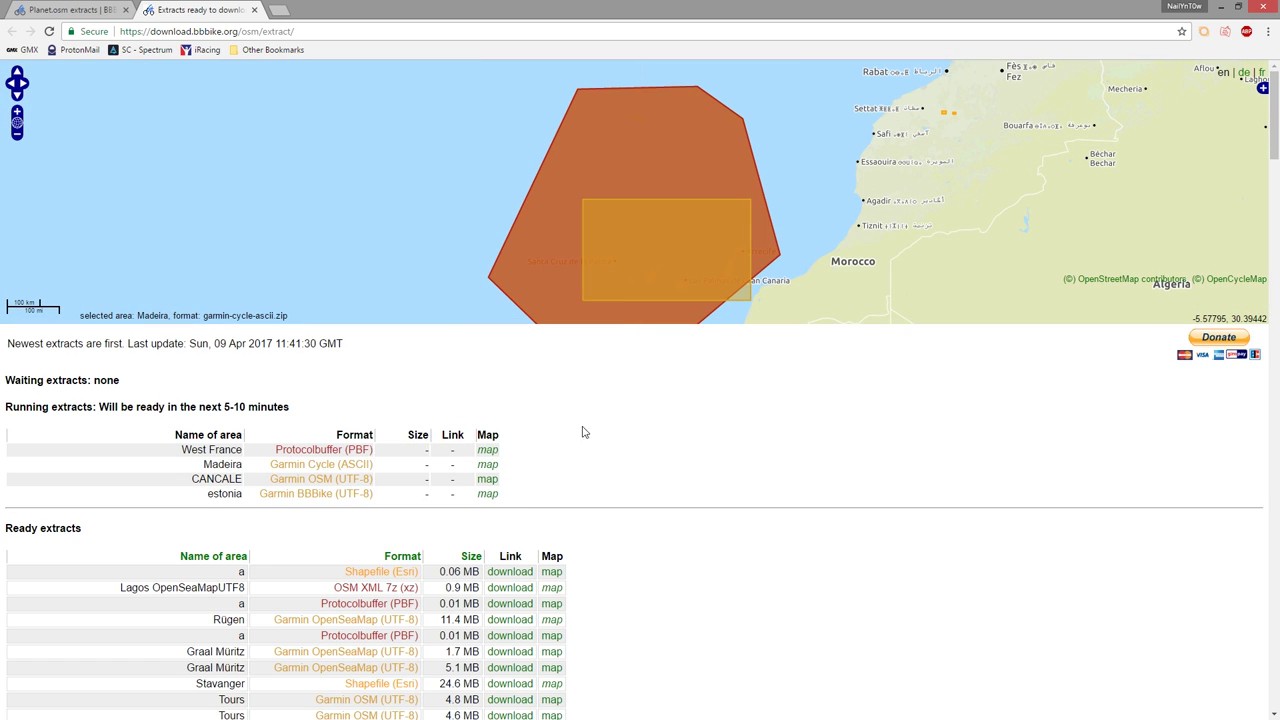
Step: Pan the world map back to north-western France and display the West France extract
scroll(815, 215, down, 3)
drag(892, 234, 689, 286)
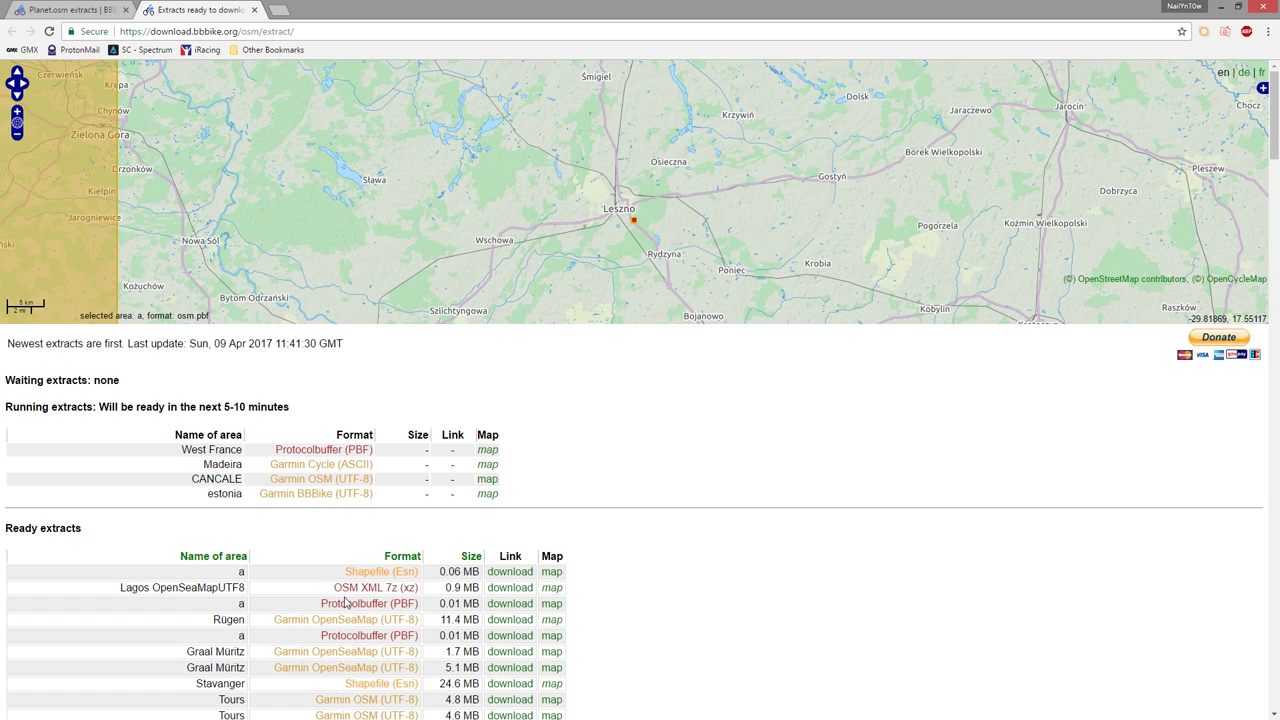
scroll(345, 605, down, 3)
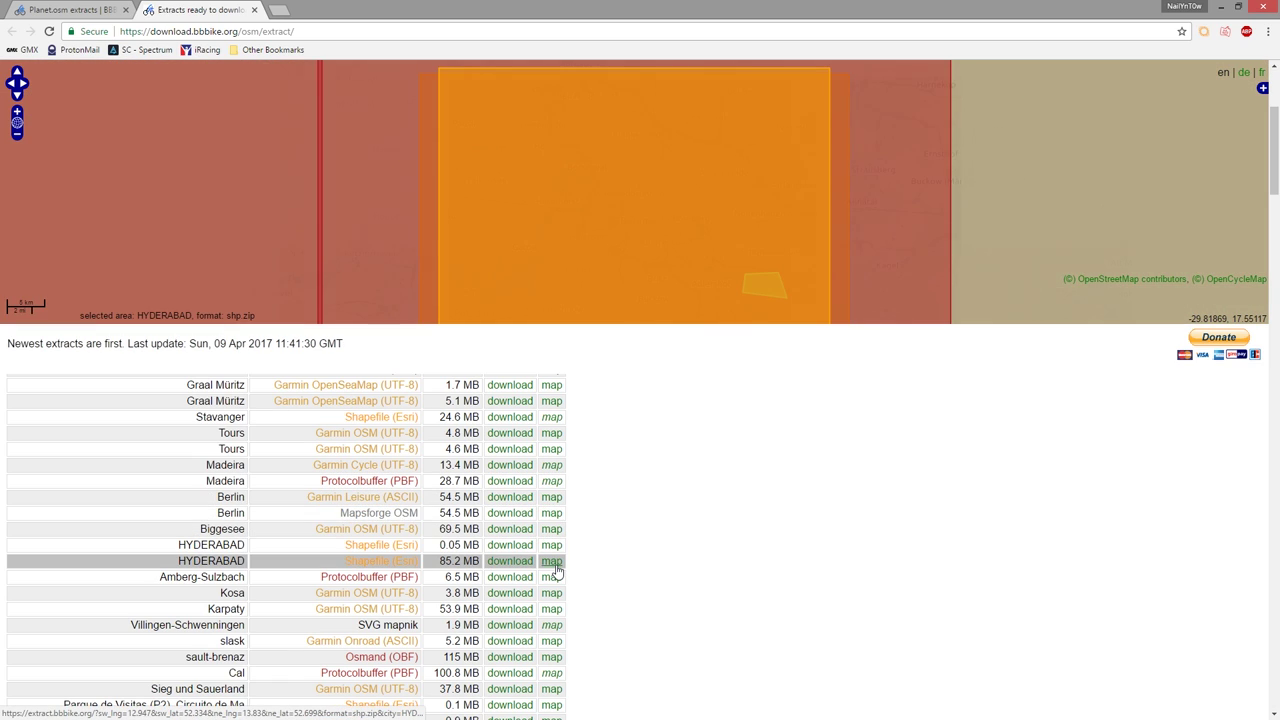
scroll(647, 641, down, 3)
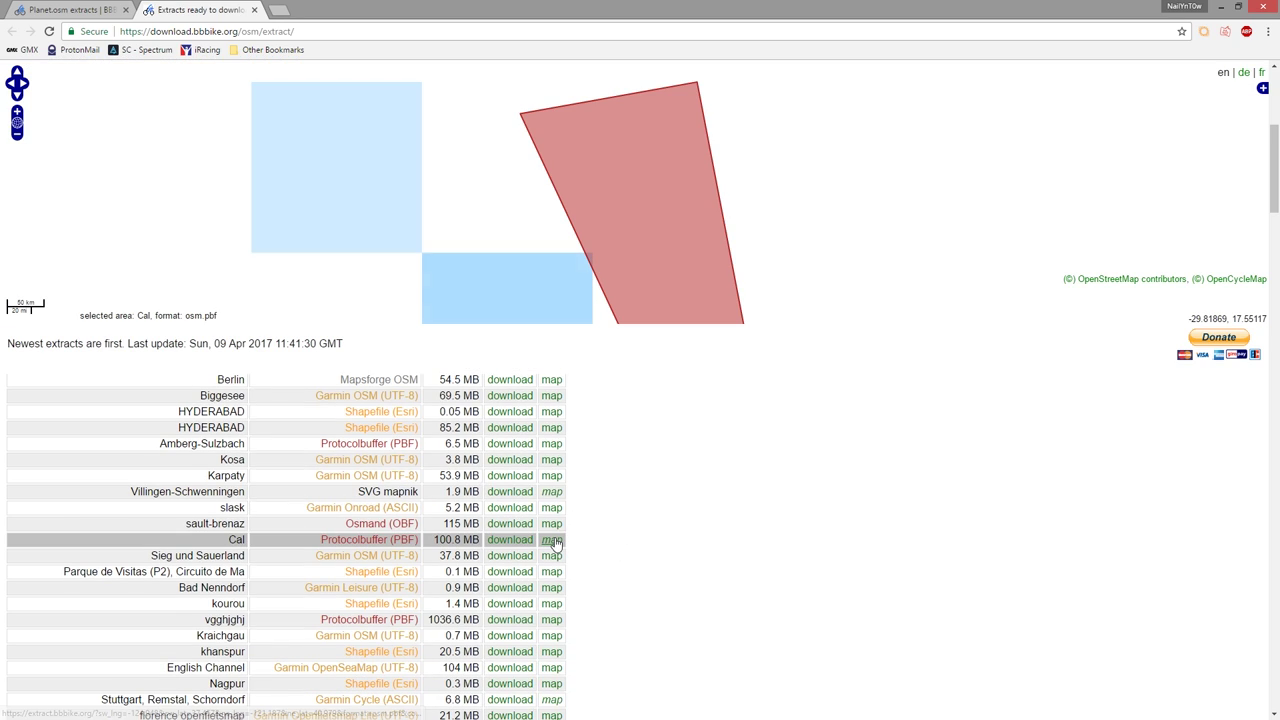
scroll(703, 222, down, 1)
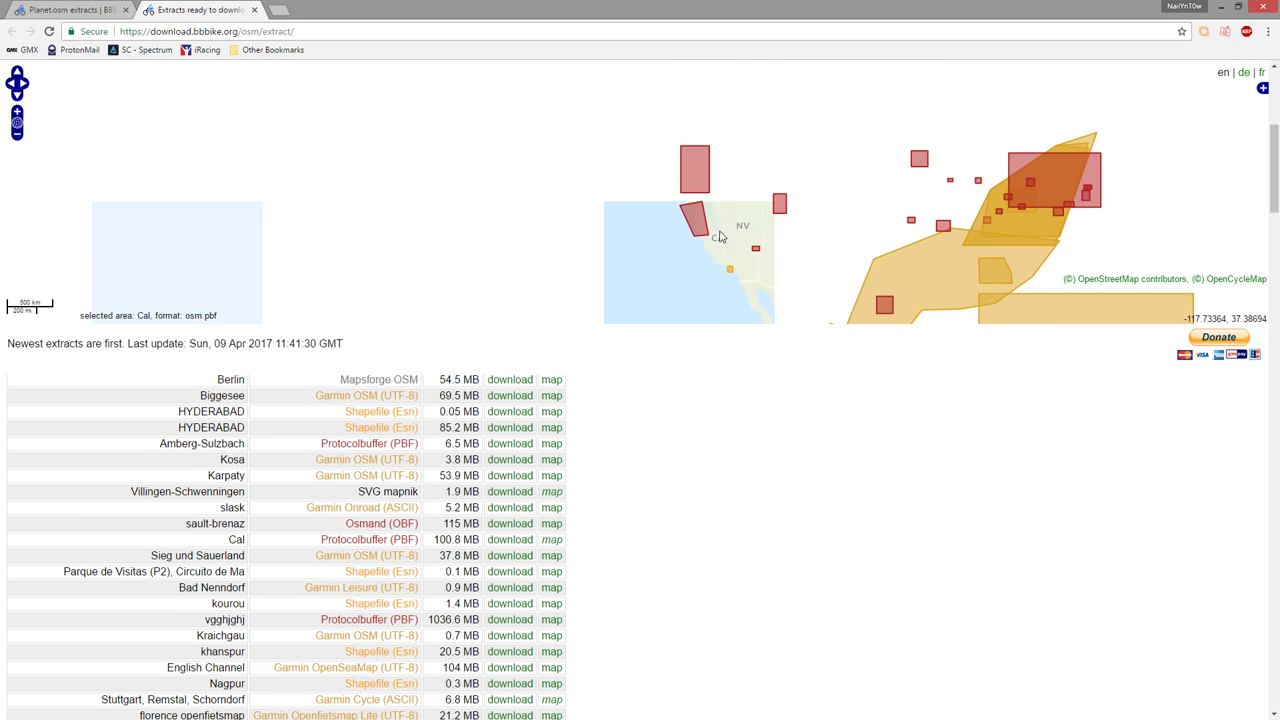
scroll(690, 226, down, 1)
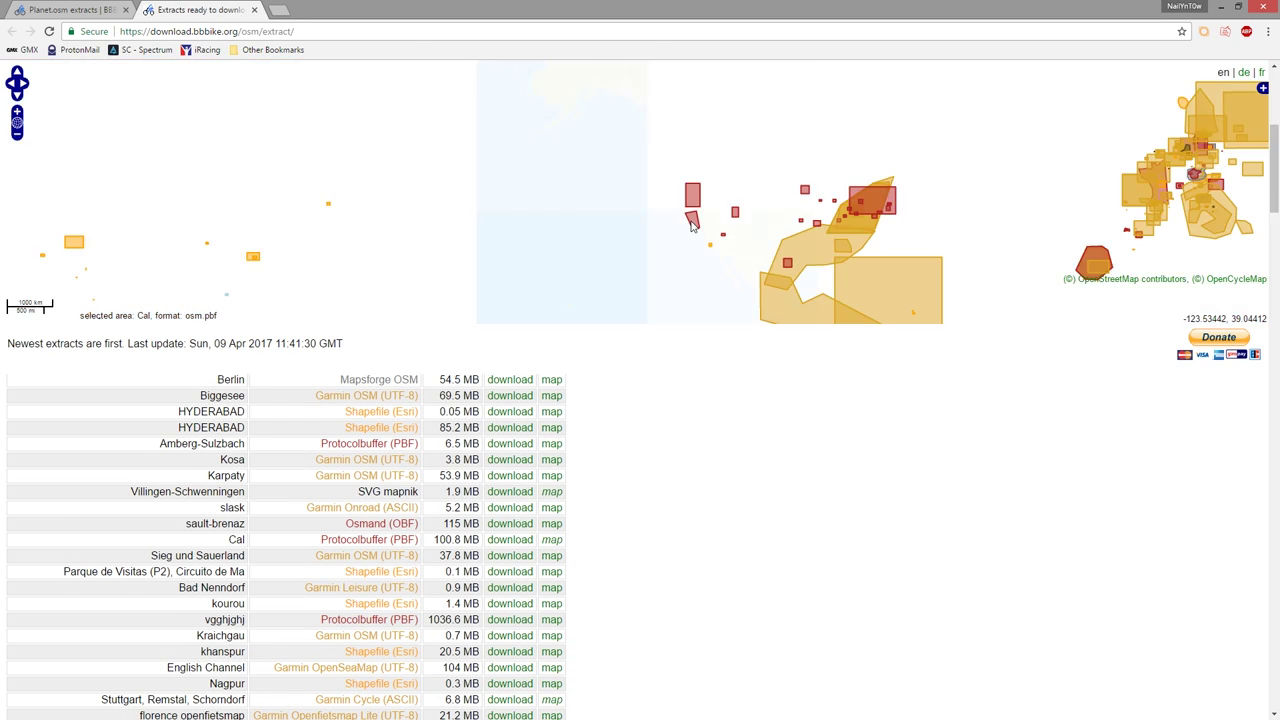
scroll(697, 228, up, 1)
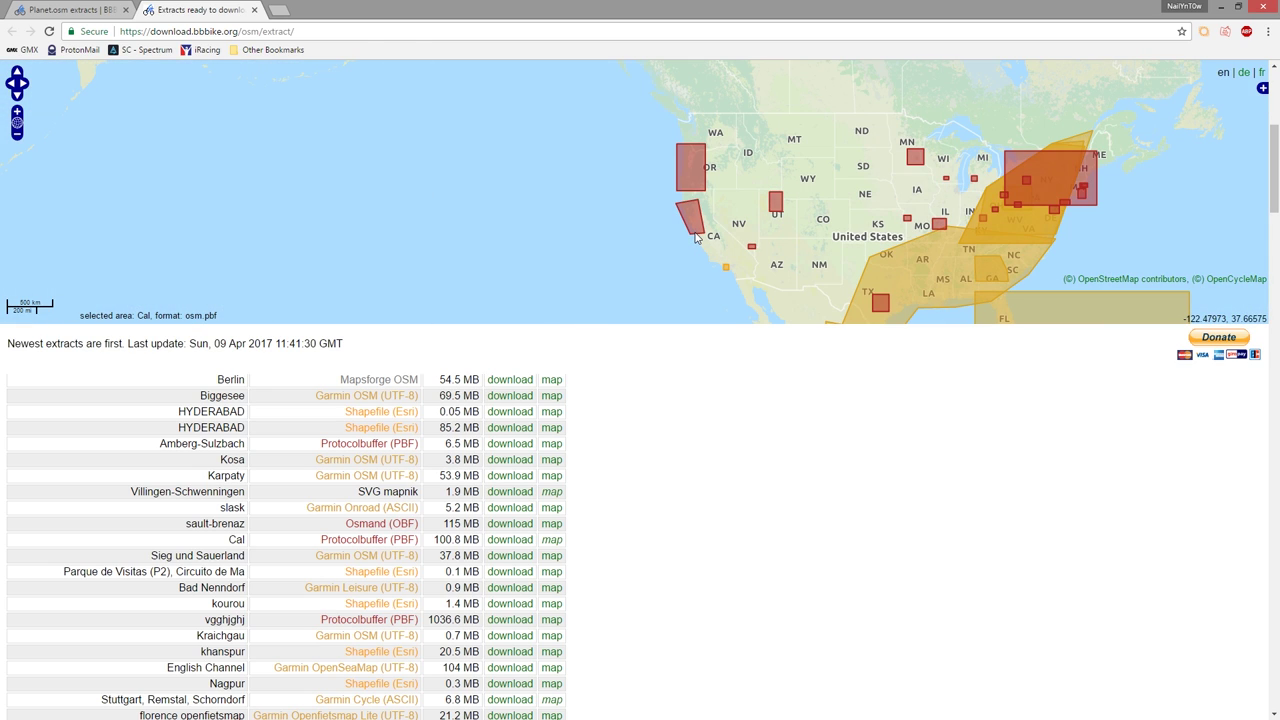
drag(683, 266, 498, 199)
drag(700, 253, 690, 196)
scroll(672, 235, up, 4)
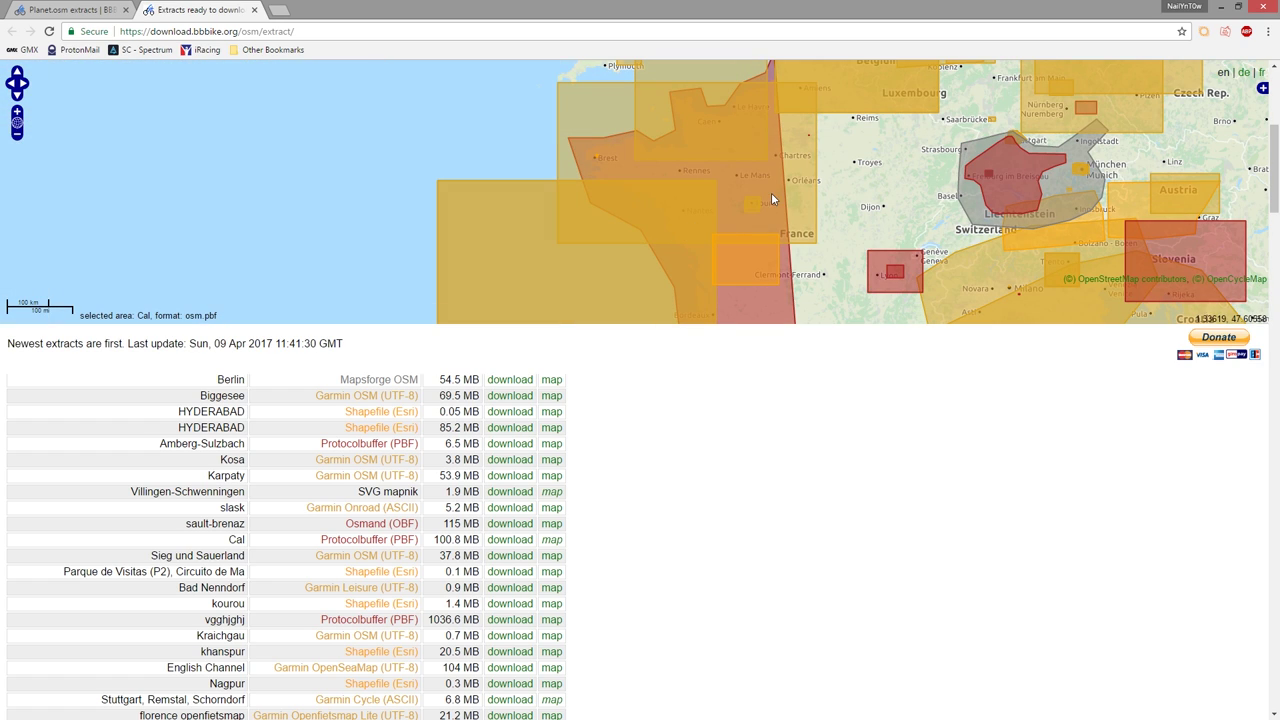
drag(803, 263, 704, 196)
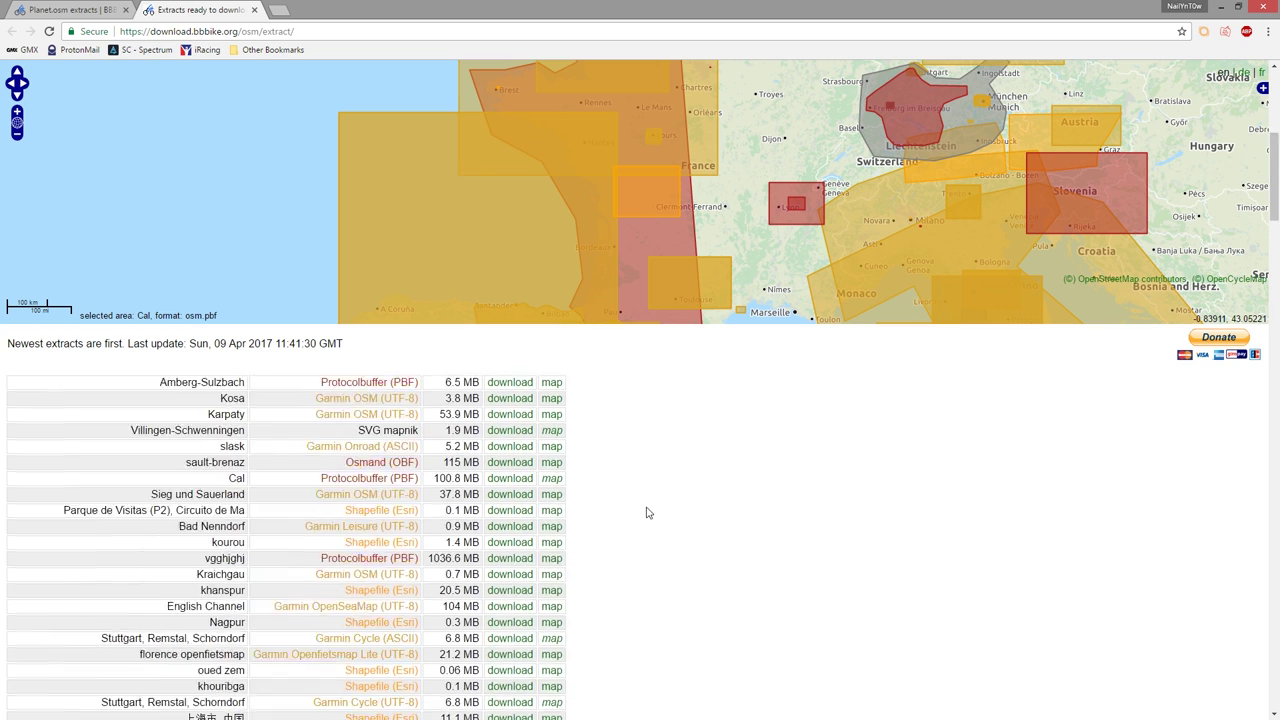
click(488, 450)
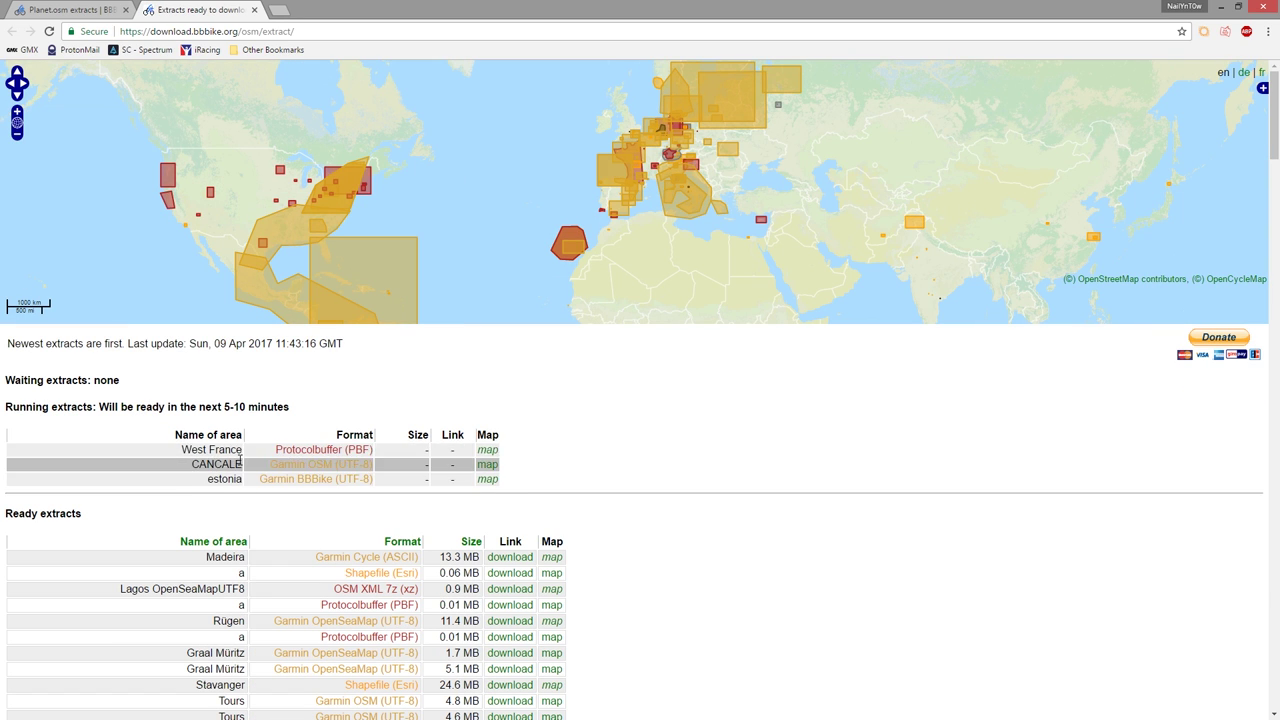
Step: Zoom the map to the West France extract and highlight its entry in the running list
click(487, 449)
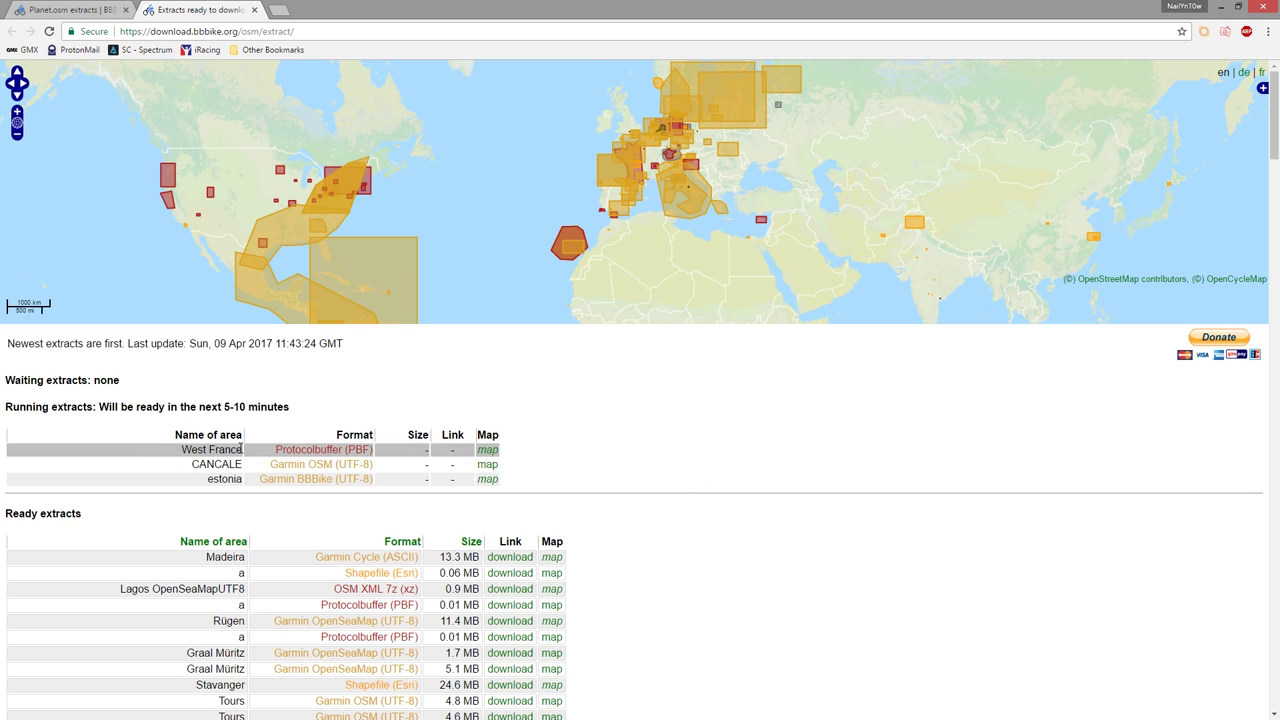
drag(172, 449, 237, 494)
click(237, 494)
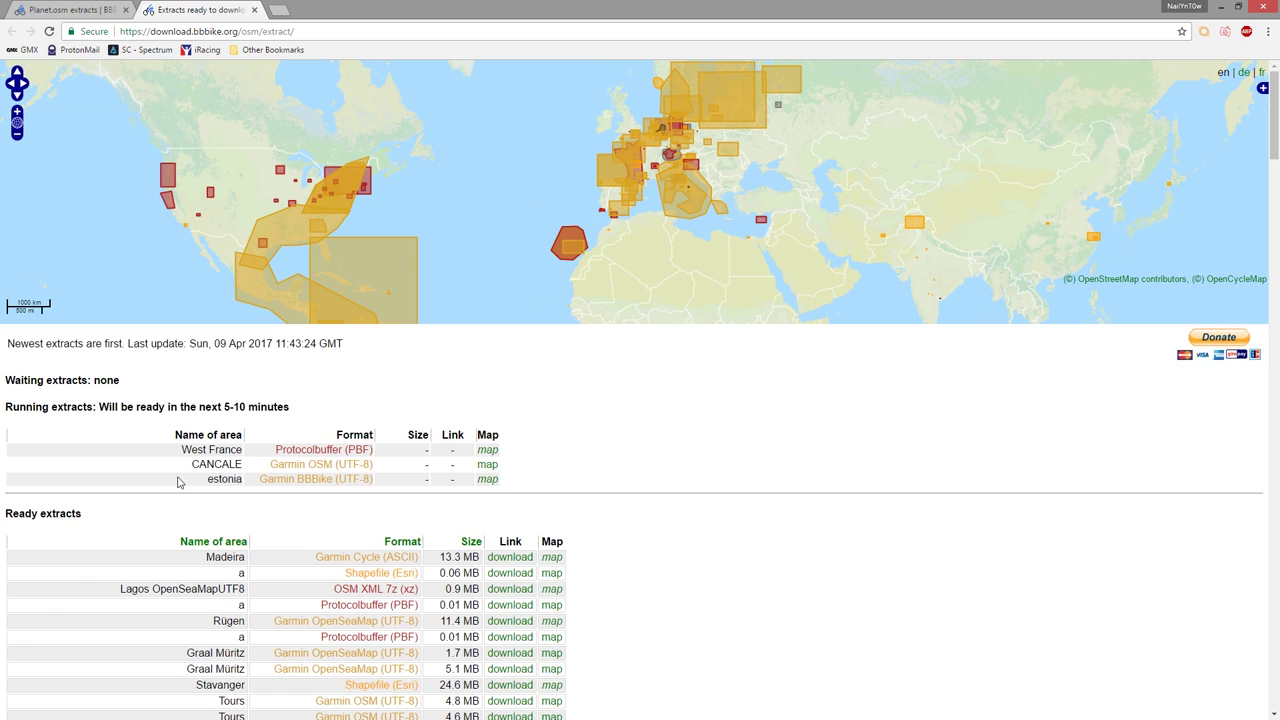
drag(181, 449, 248, 450)
click(736, 524)
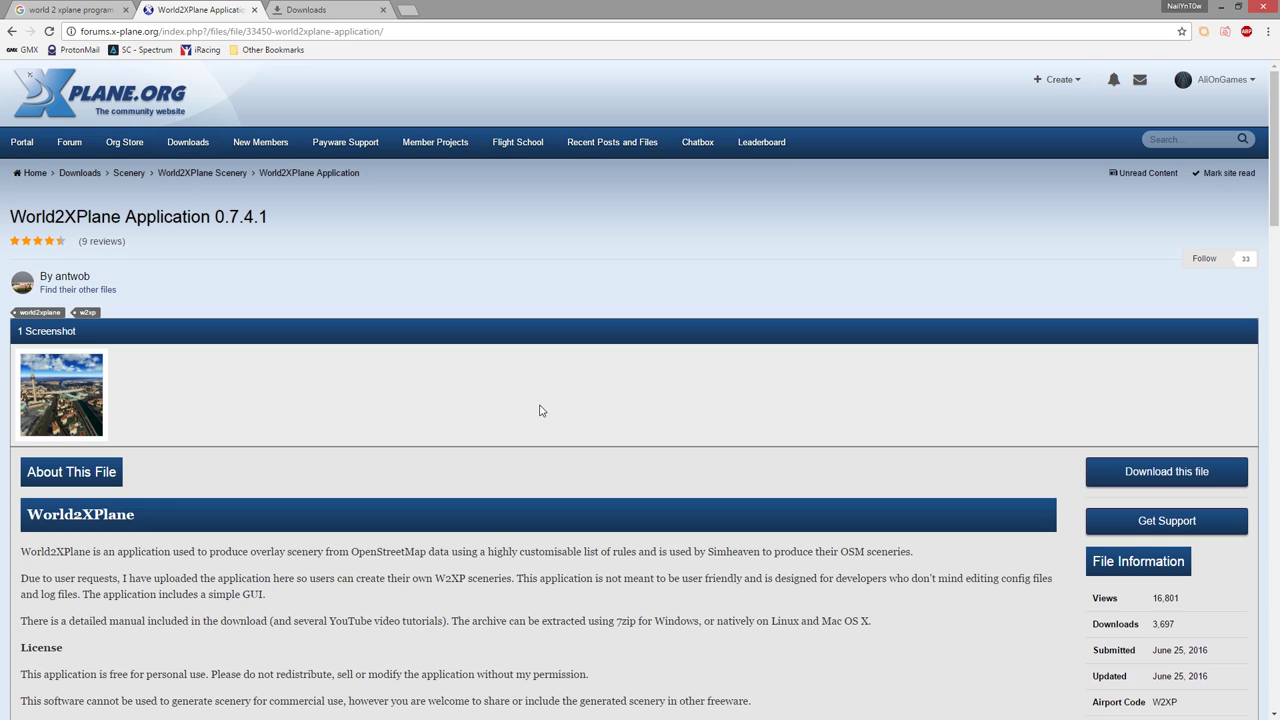
Step: Highlight the 'World2XPlane Application 0.7.4.1' title and the page's web address
click(419, 33)
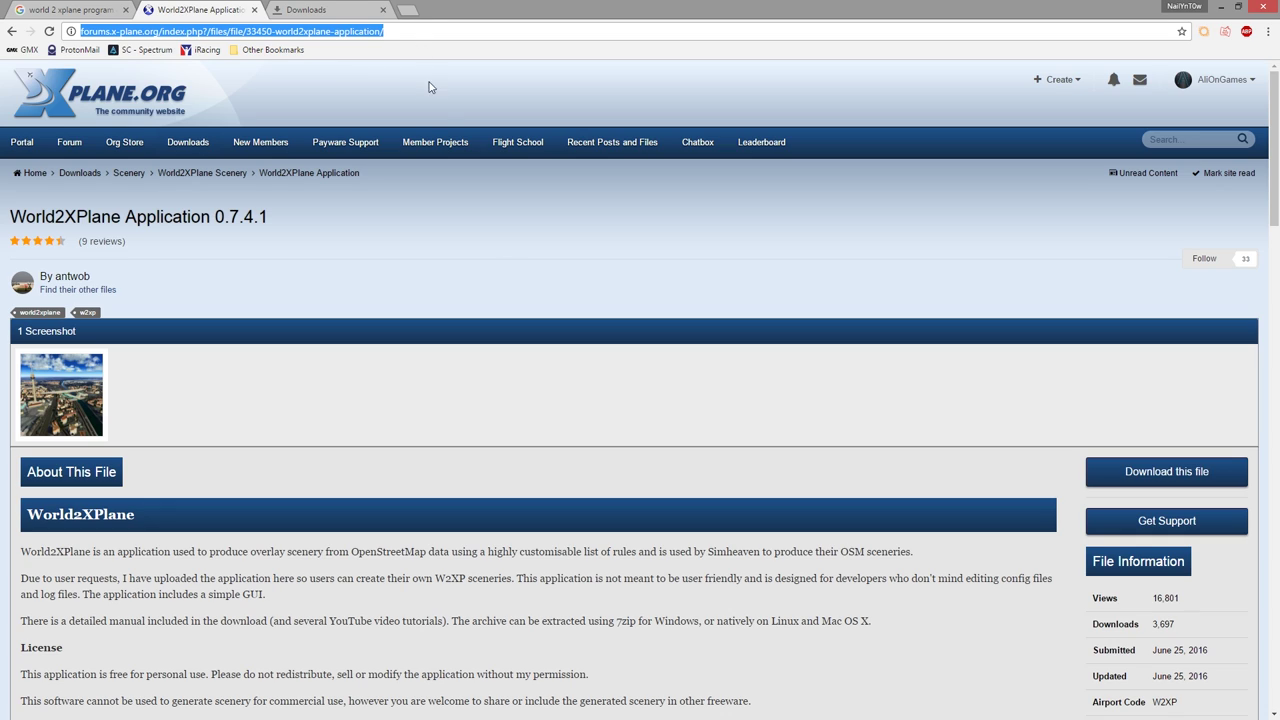
drag(12, 217, 272, 227)
click(307, 215)
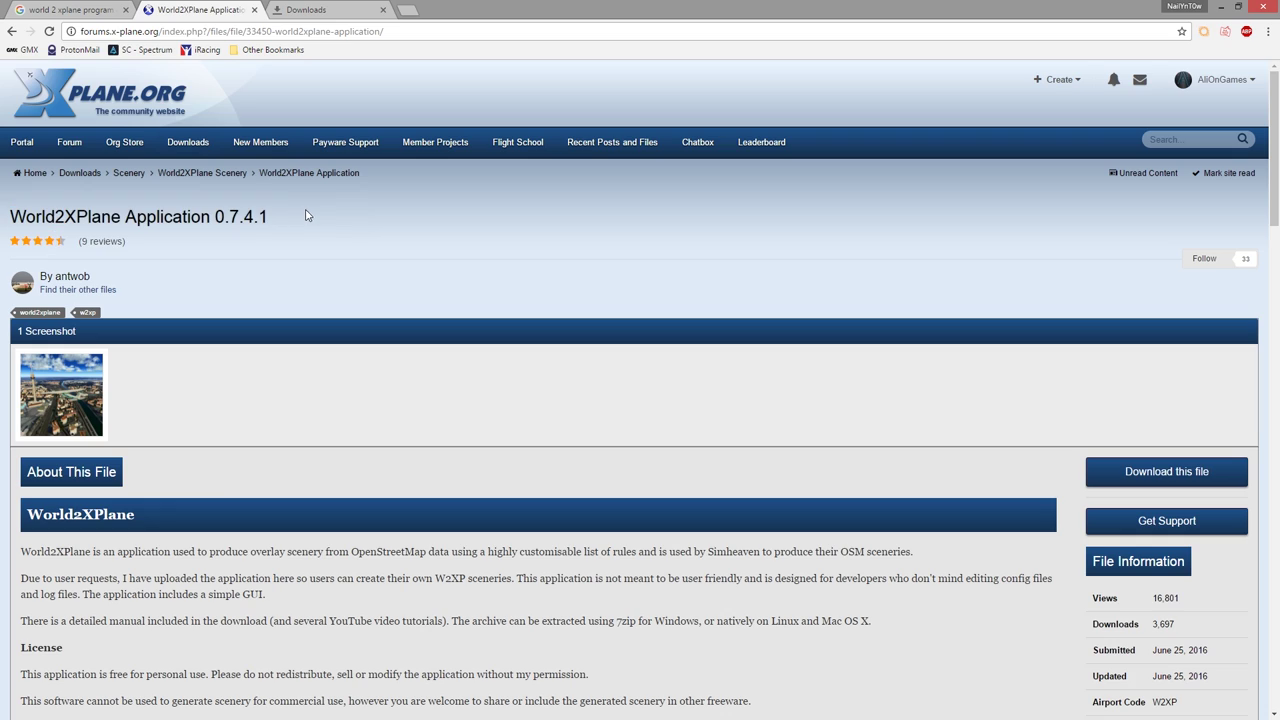
drag(12, 216, 274, 216)
click(257, 216)
click(397, 33)
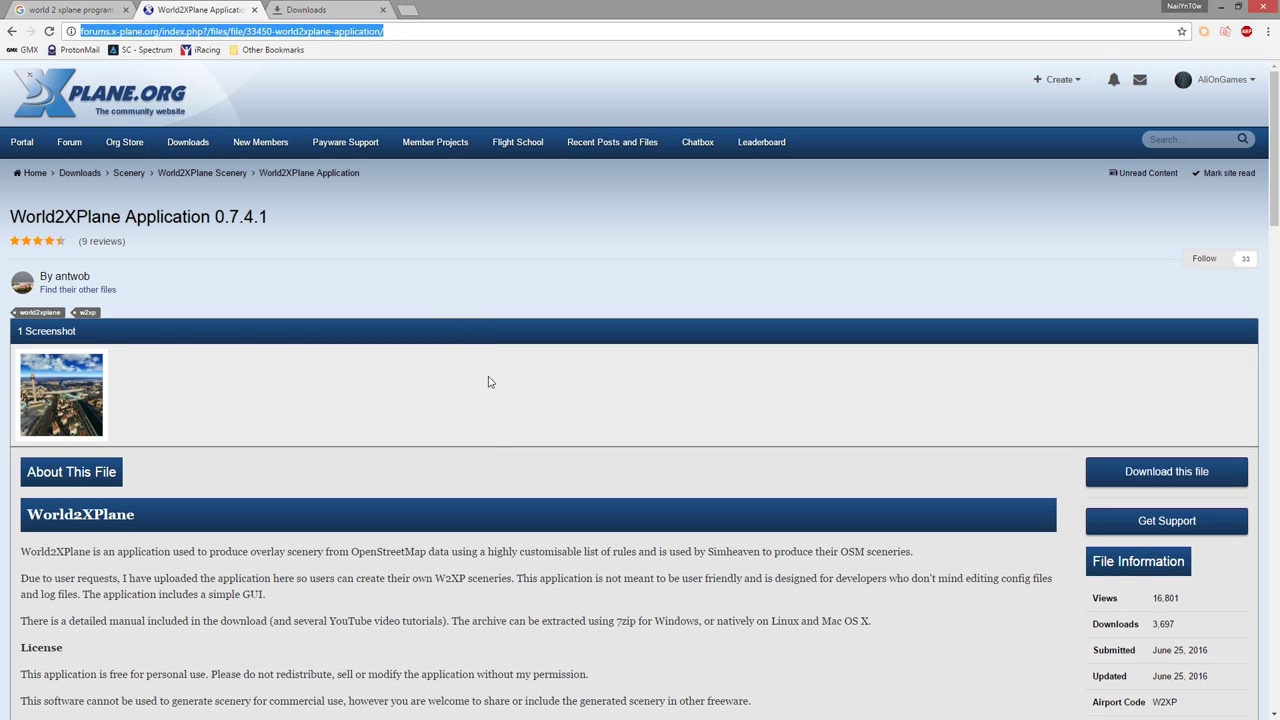
click(430, 440)
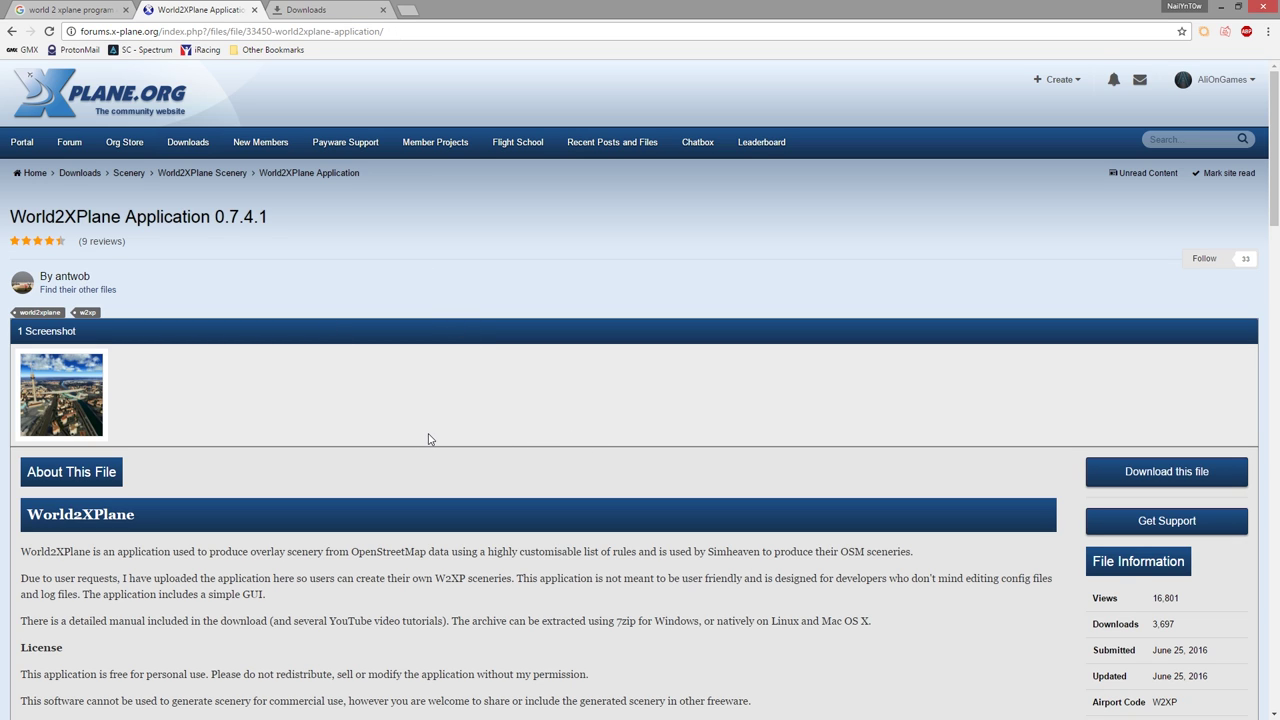
scroll(430, 440, down, 4)
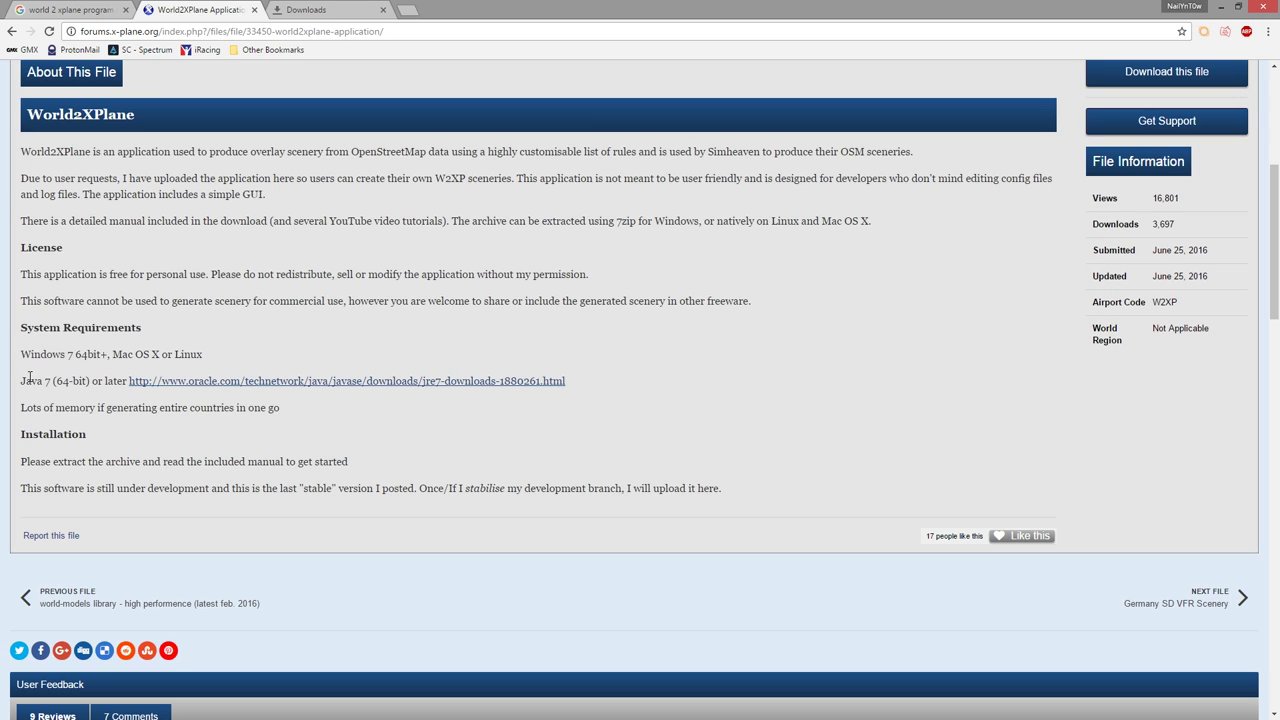
drag(27, 378, 113, 381)
middle_click(250, 381)
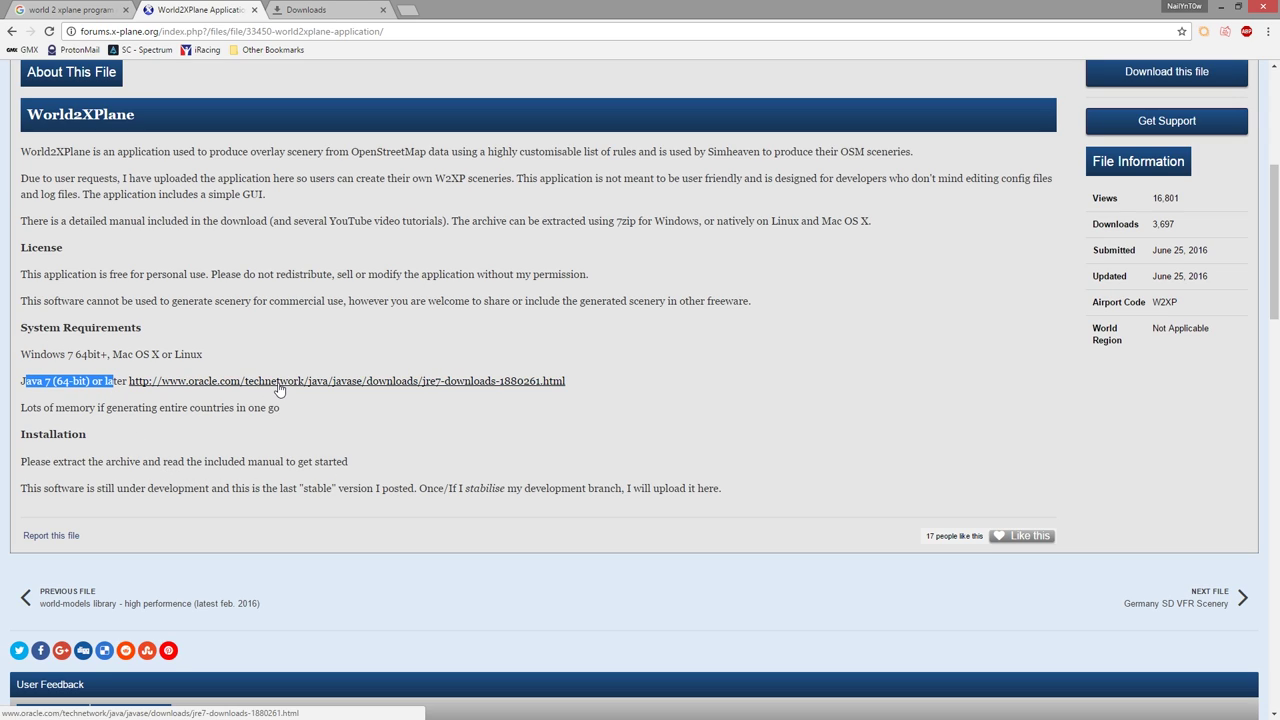
key(ctrl+Tab)
scroll(614, 388, down, 2)
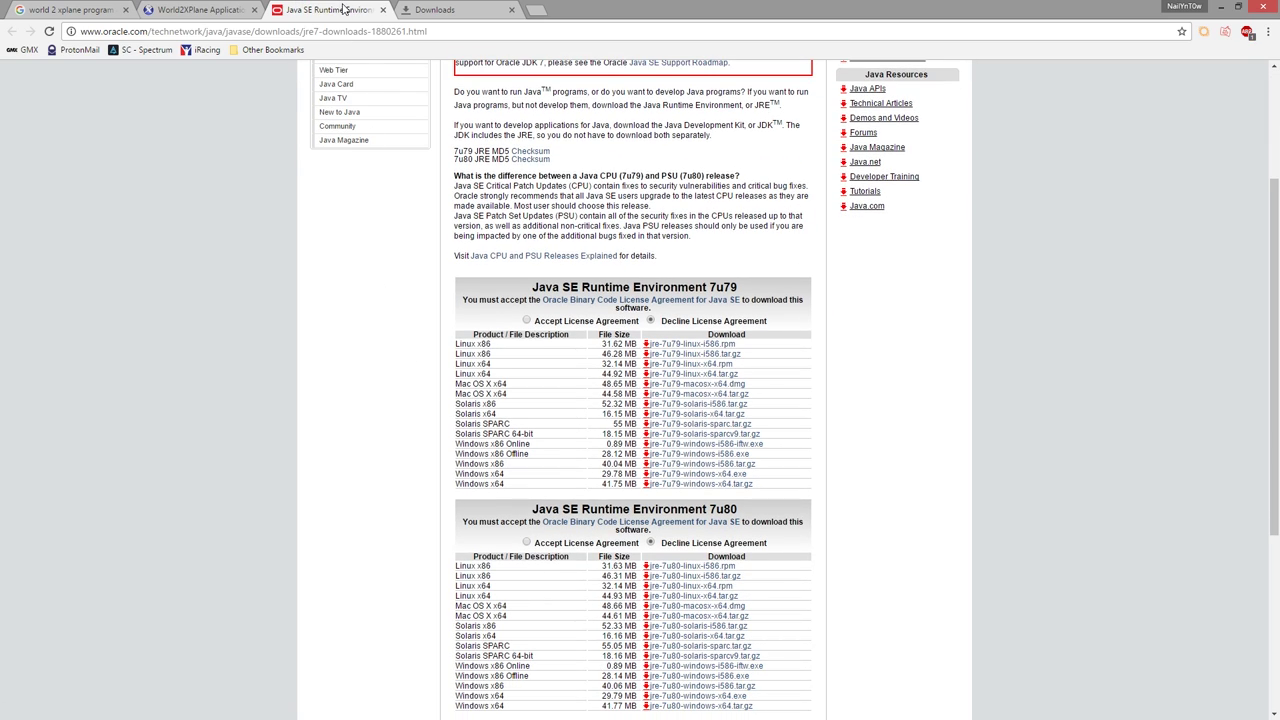
key(ctrl+w)
click(564, 470)
scroll(857, 581, up, 3)
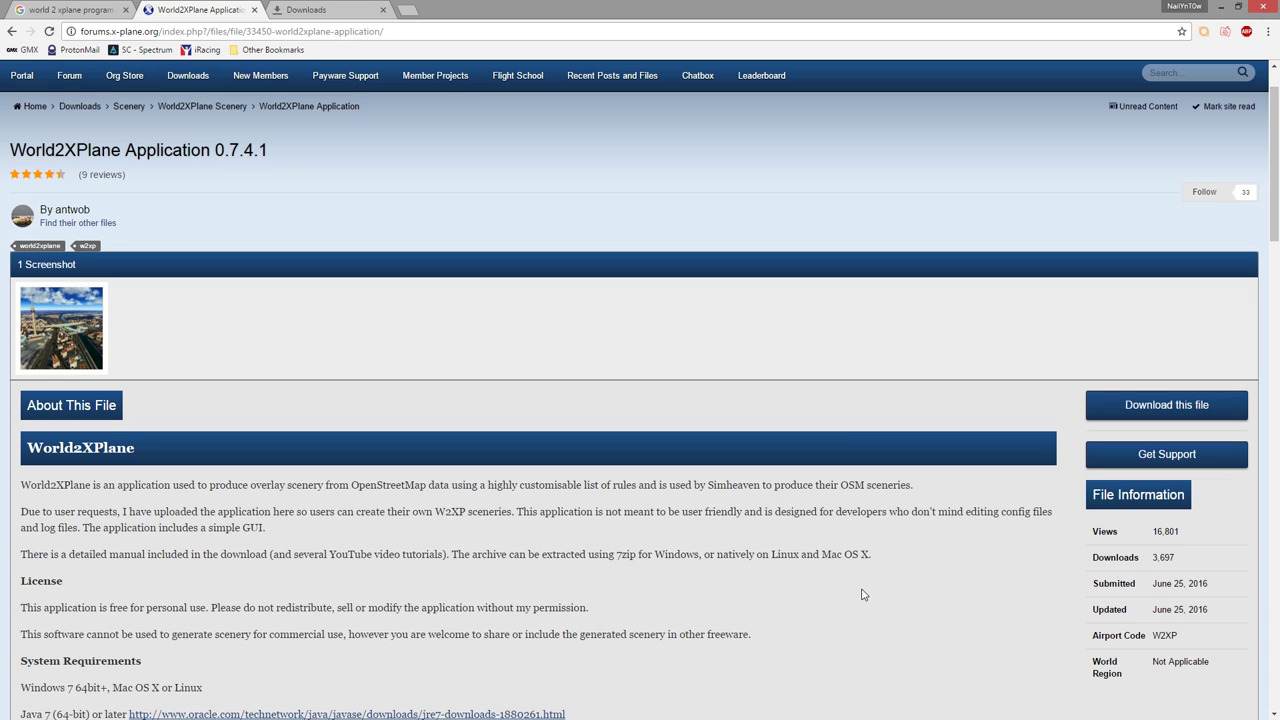
Step: Download the World2XPlane-0.7.4.1 .tar.bz2 archive from the file page
click(1268, 31)
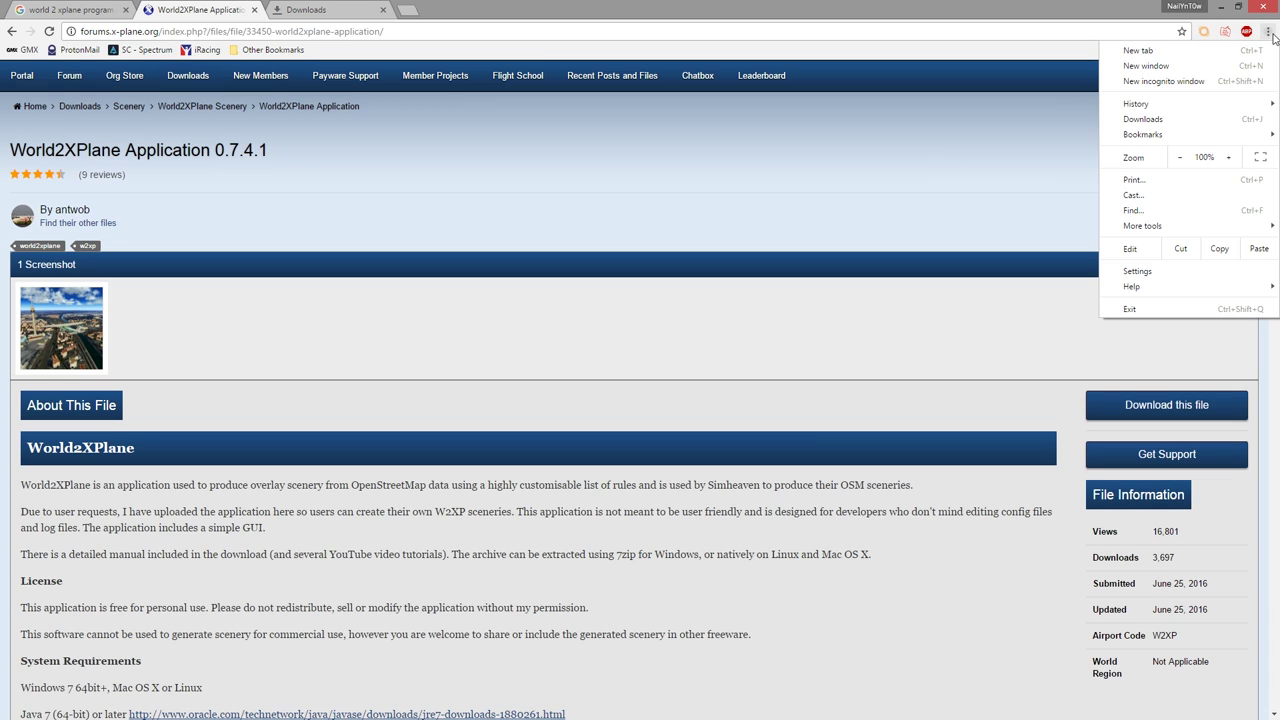
click(1033, 413)
click(1148, 416)
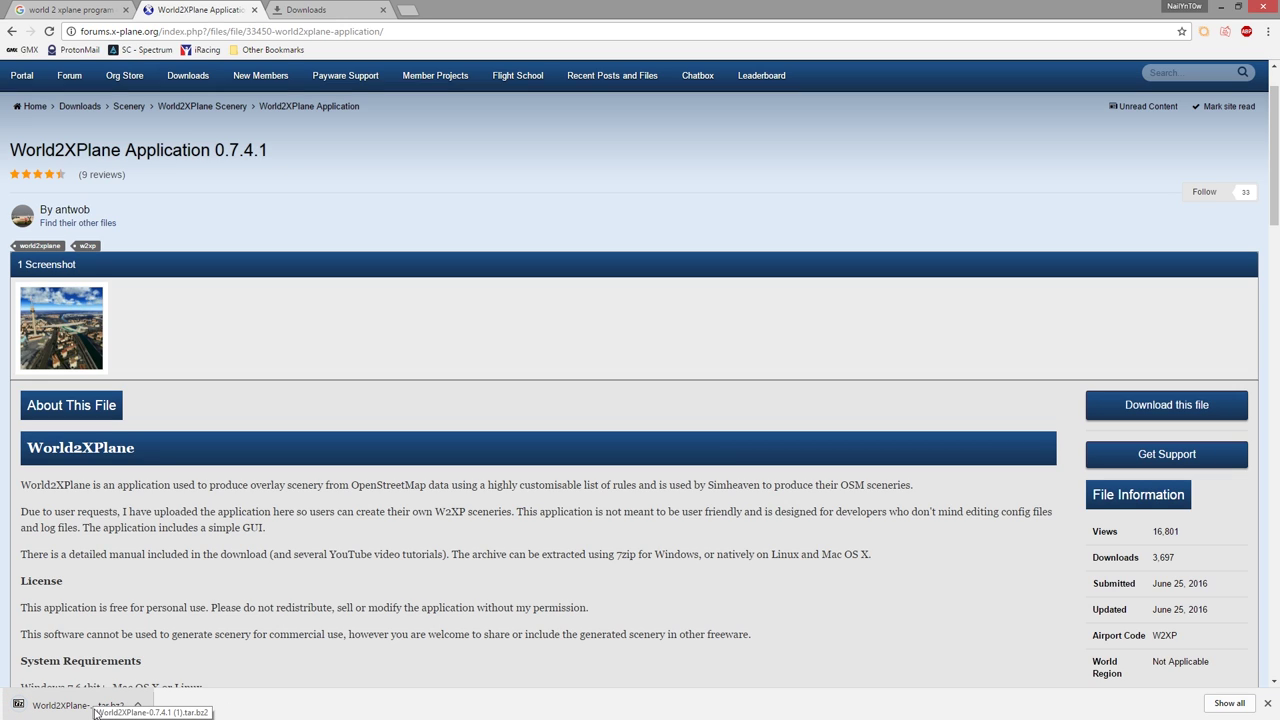
click(90, 712)
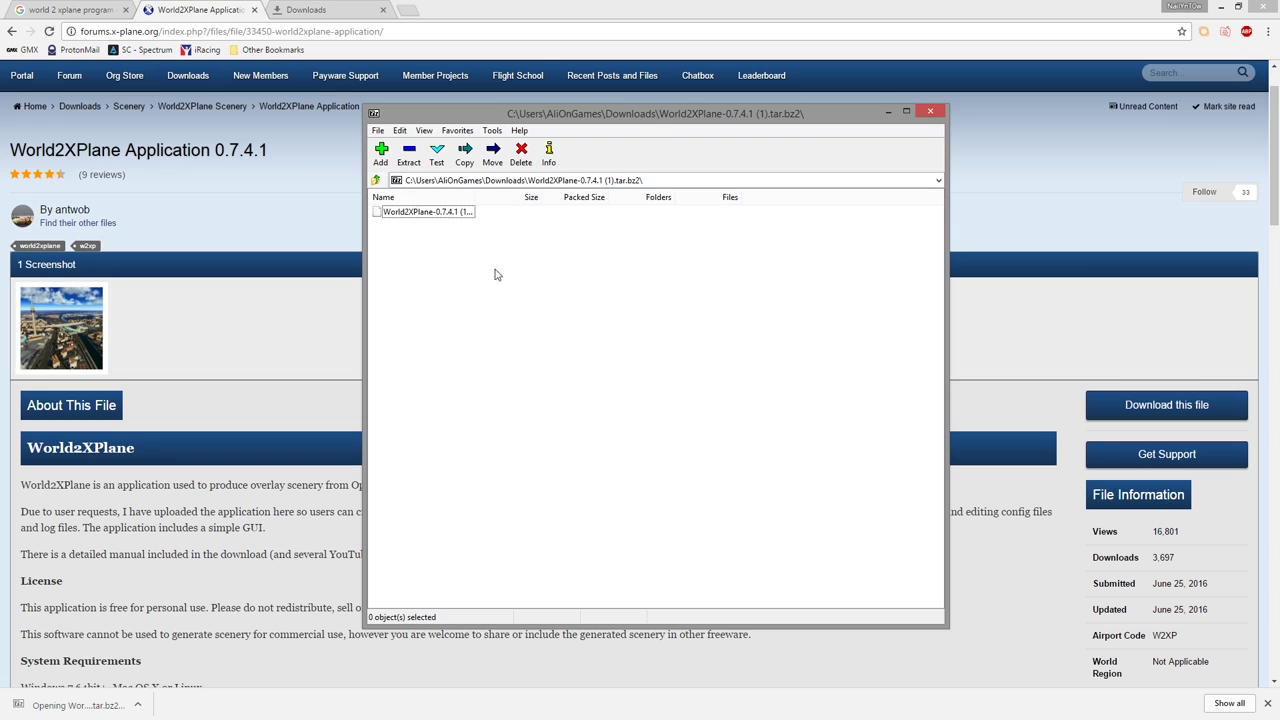
double_click(420, 213)
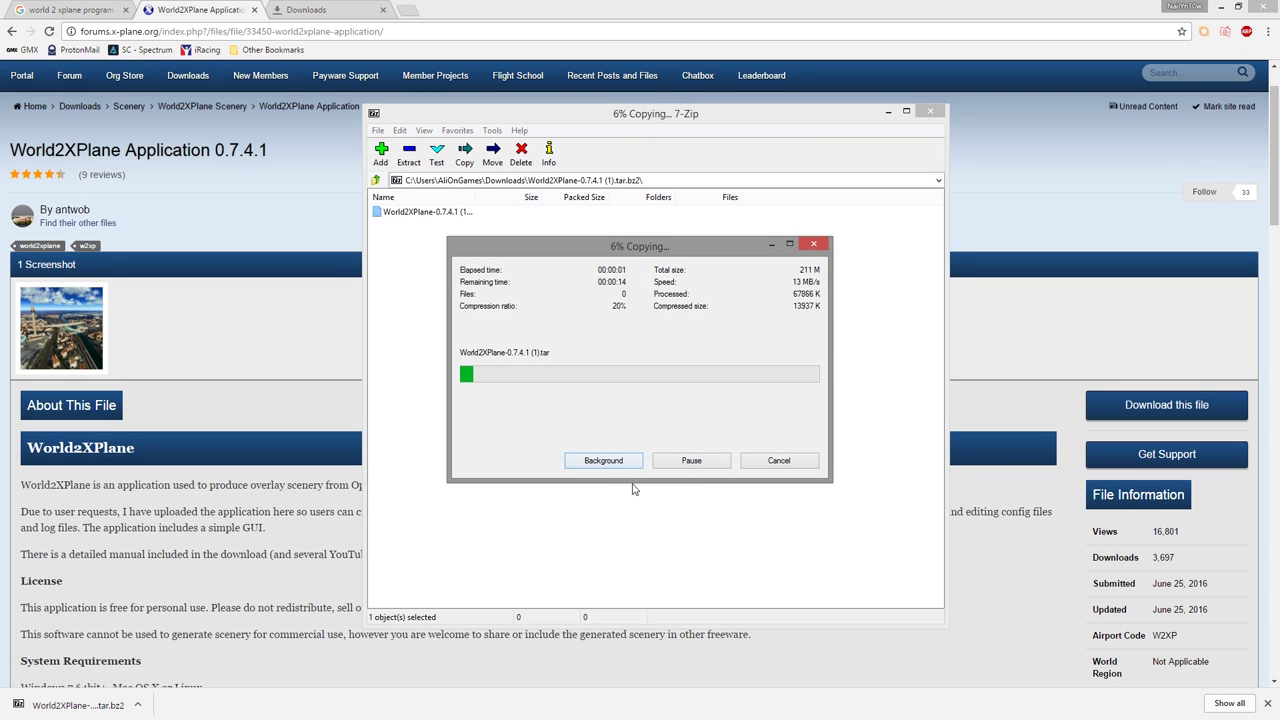
click(778, 466)
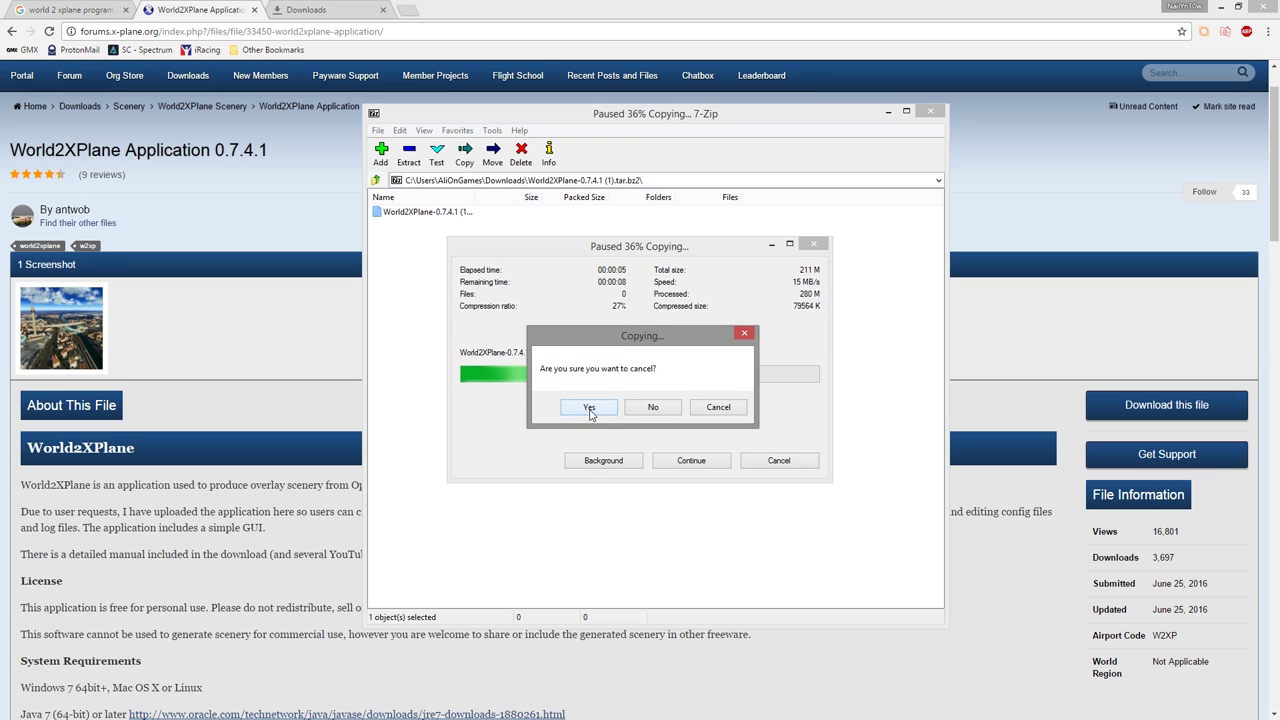
click(593, 408)
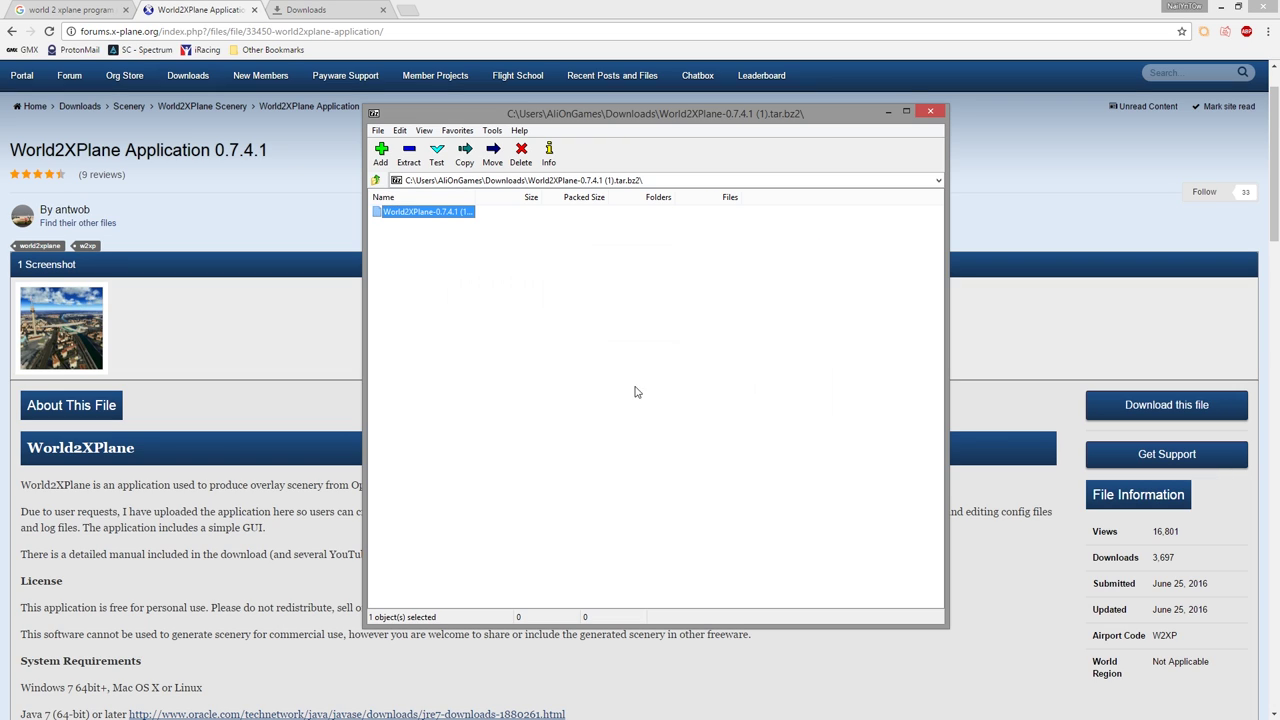
click(929, 109)
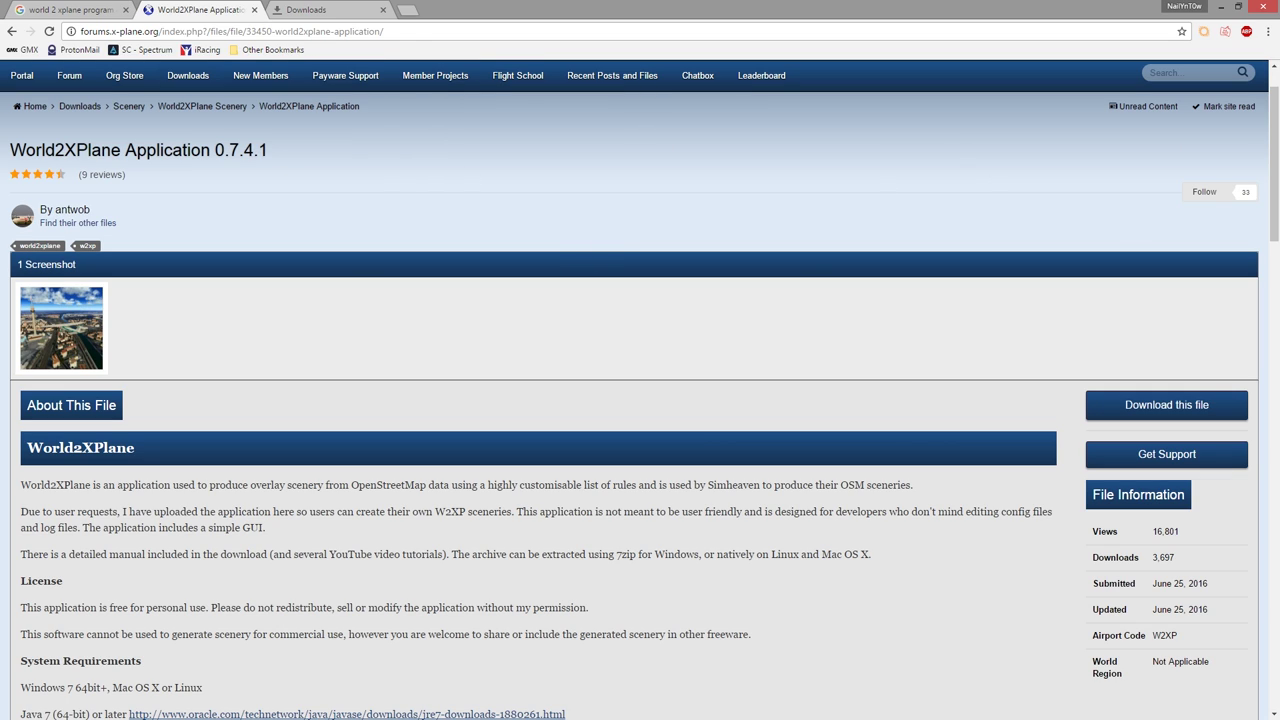
Step: Switch to File Explorer, go up to the w2xp folder and look inside PBFs
key(alt+Tab)
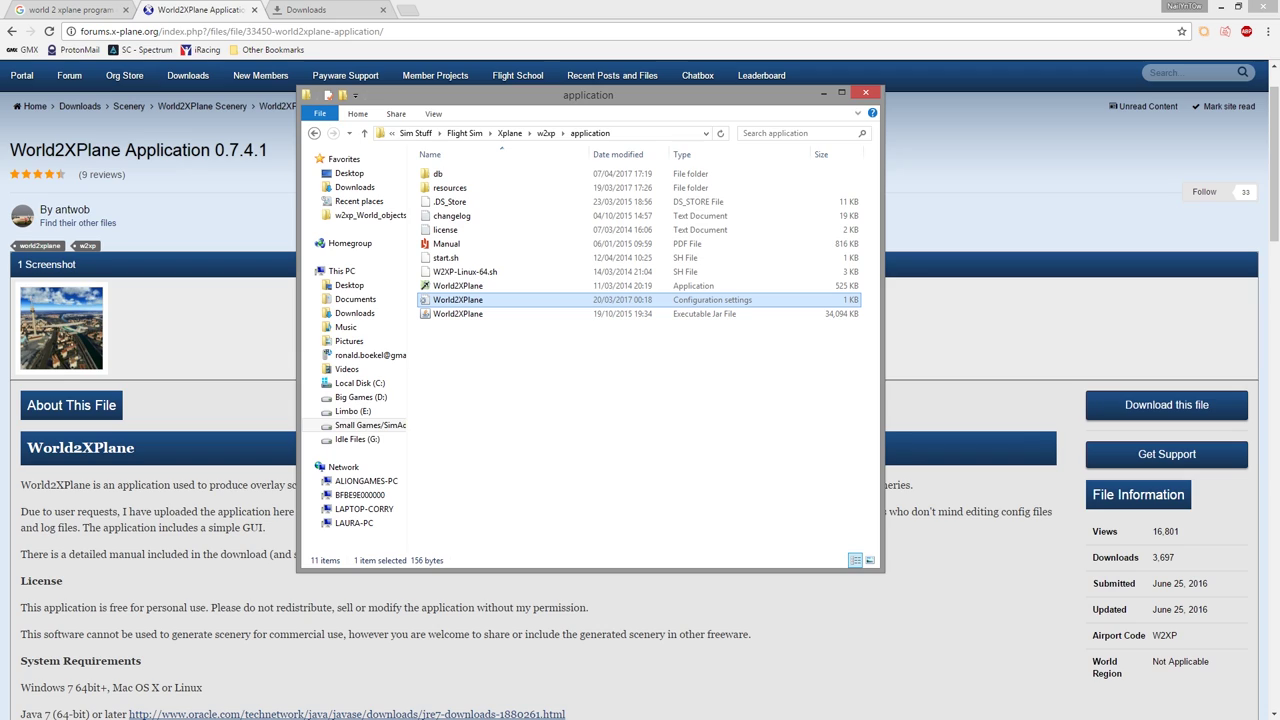
click(630, 418)
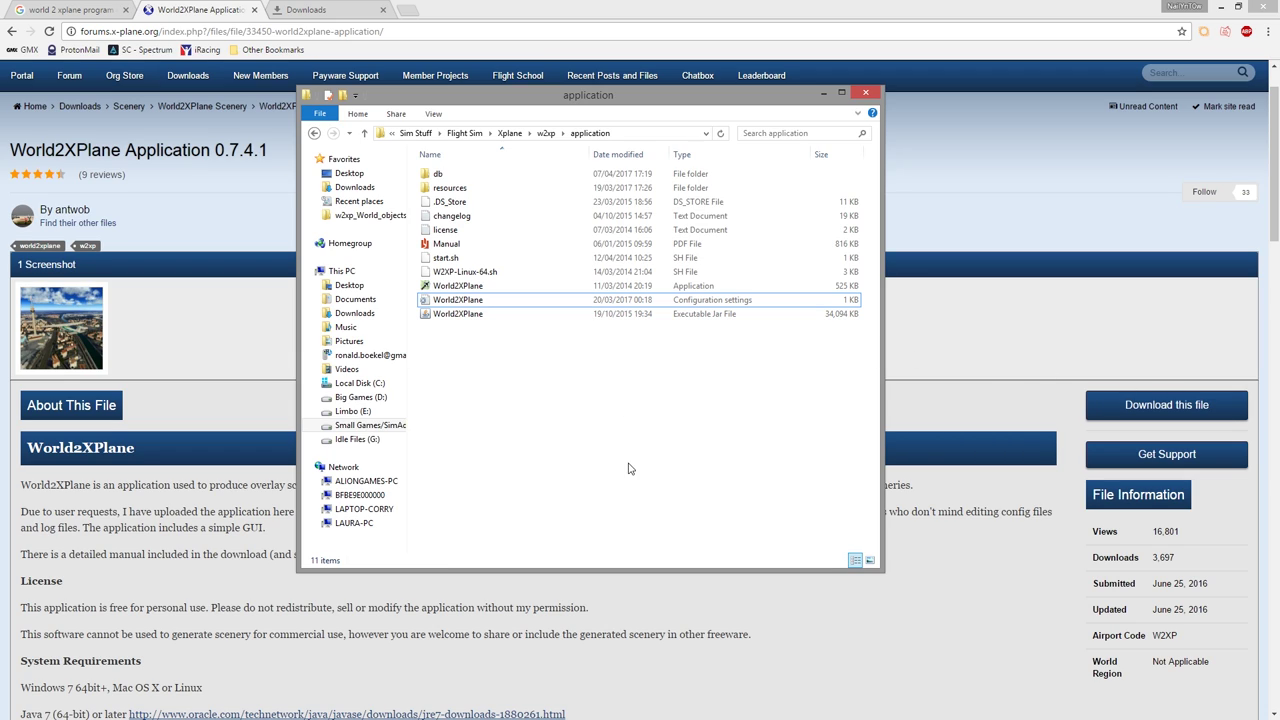
click(546, 133)
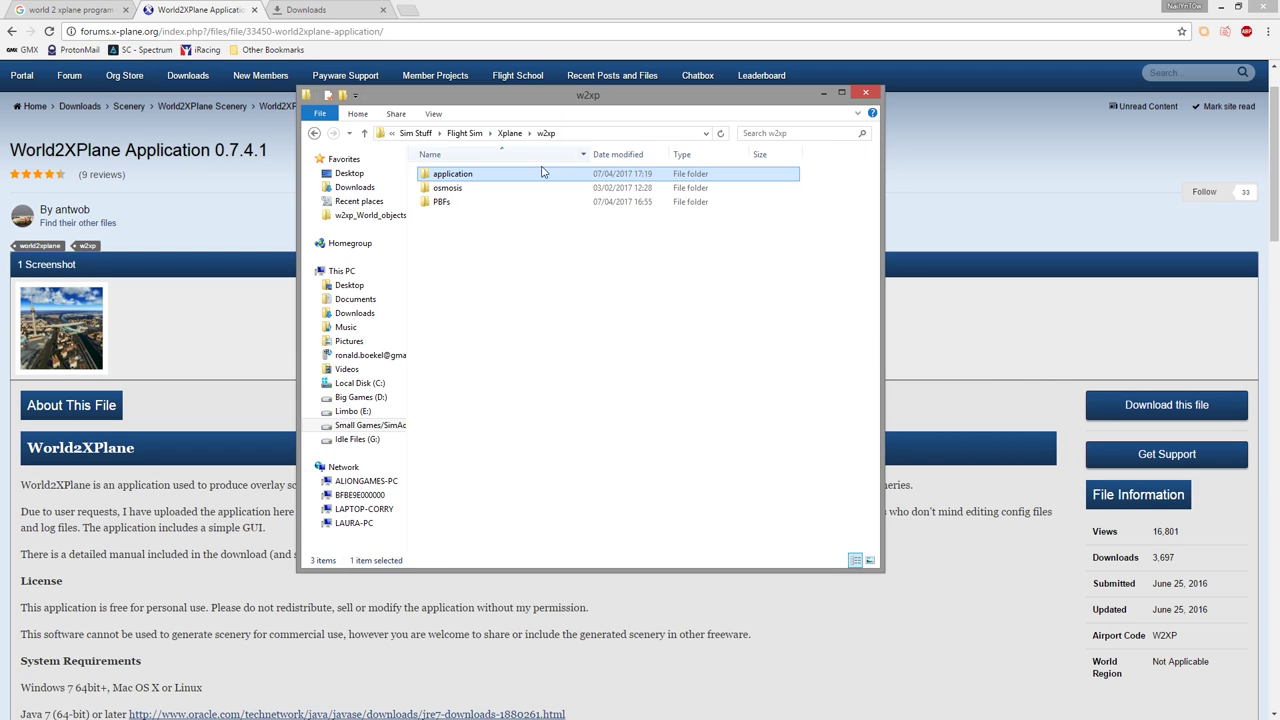
double_click(441, 202)
key(BackSpace)
Step: Open the application folder and select Manual.pdf
click(460, 178)
double_click(460, 176)
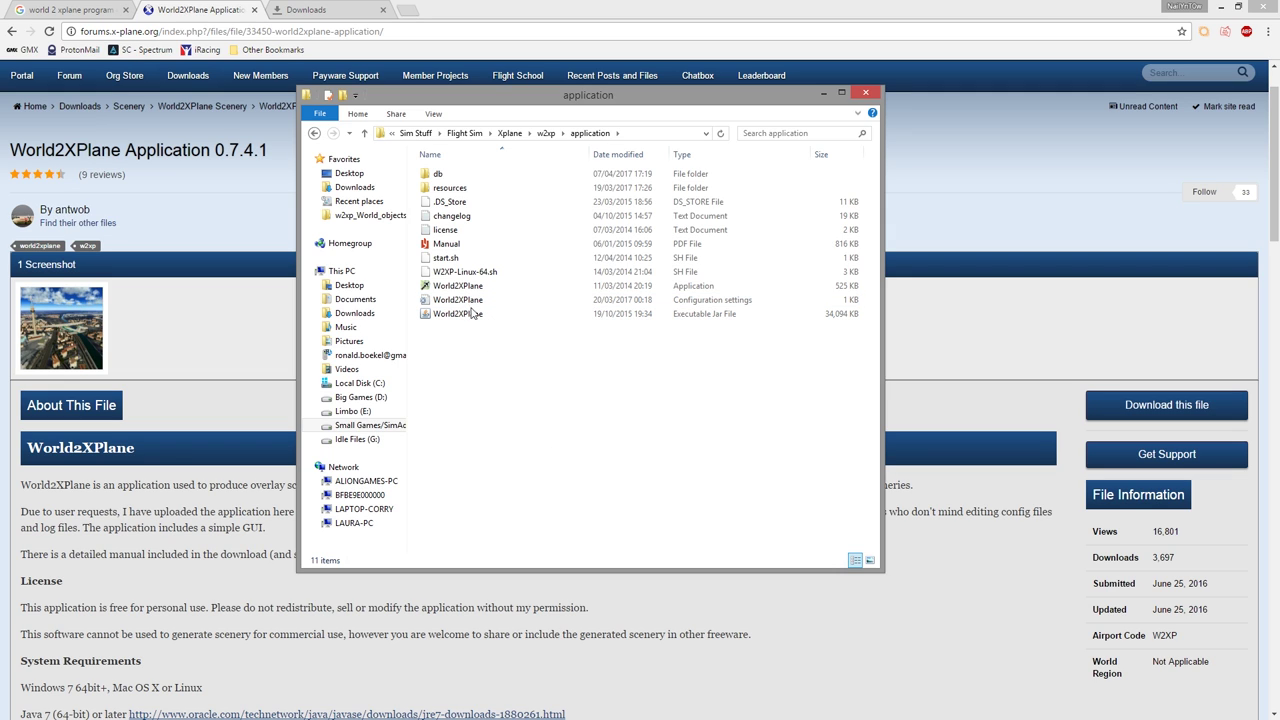
click(472, 248)
Step: Open Manual.pdf in Reader and scroll to its global config options tables
double_click(463, 252)
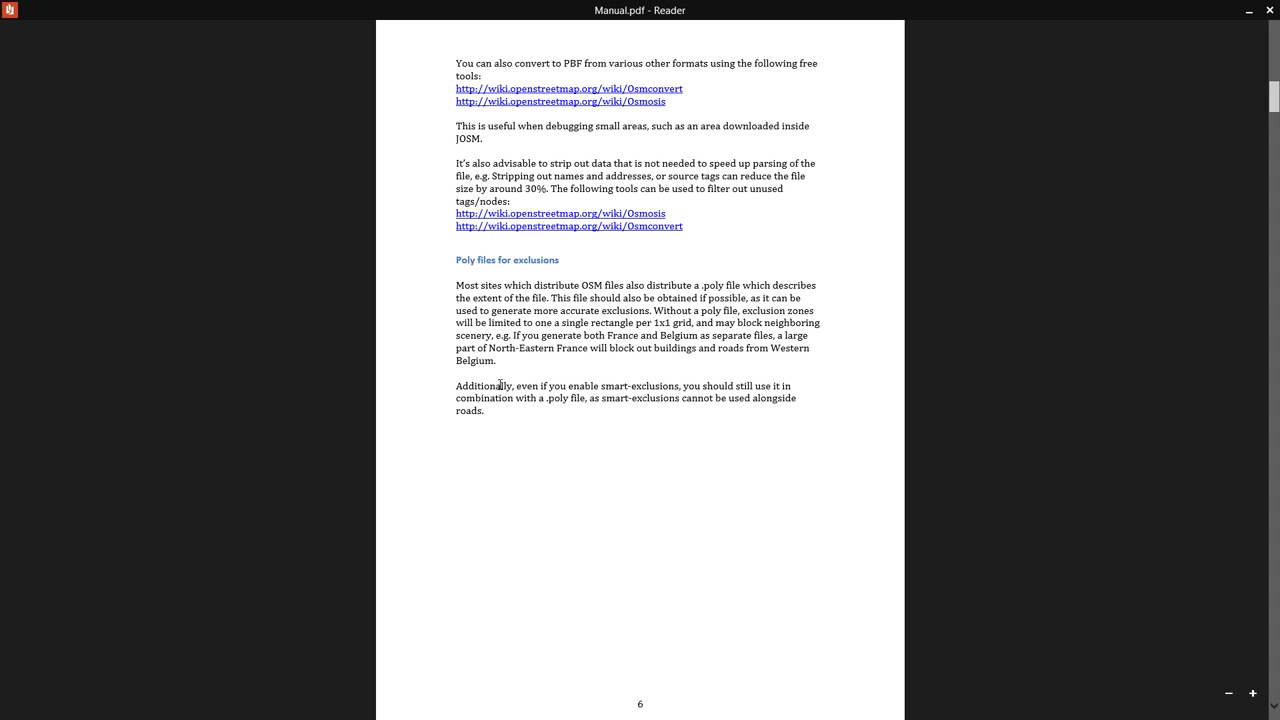
scroll(530, 440, up, 10)
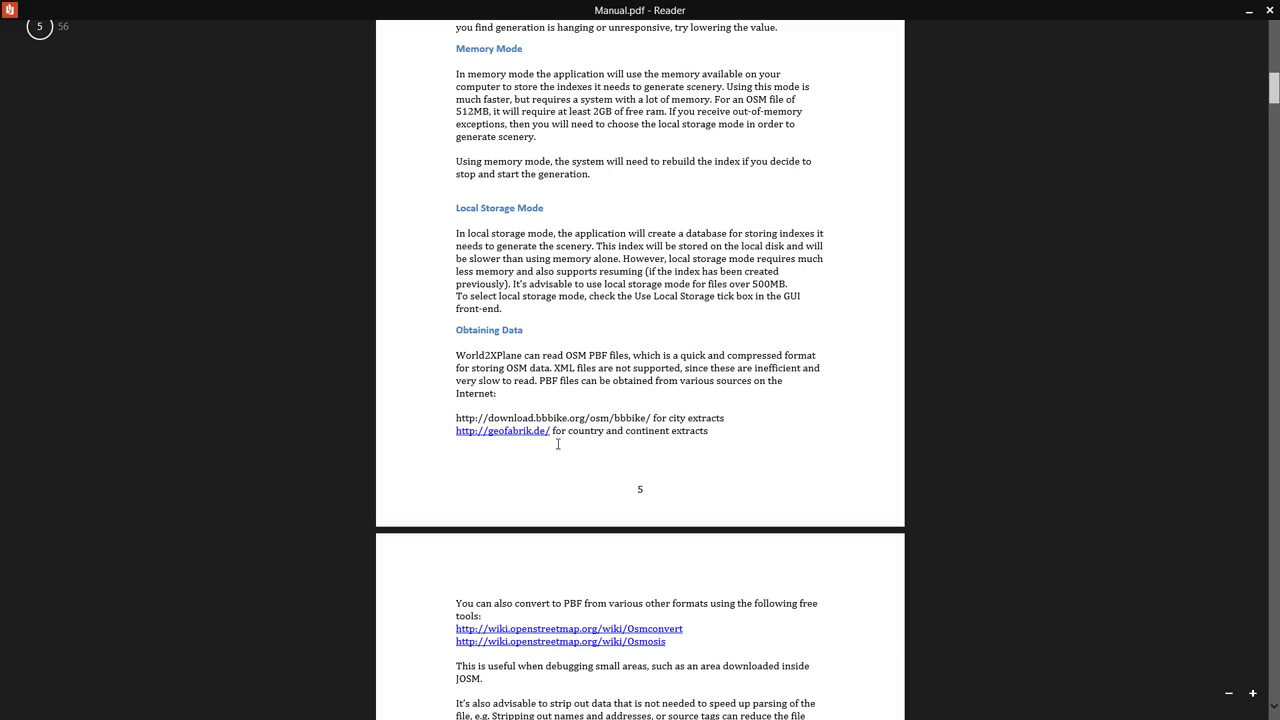
scroll(594, 458, up, 10)
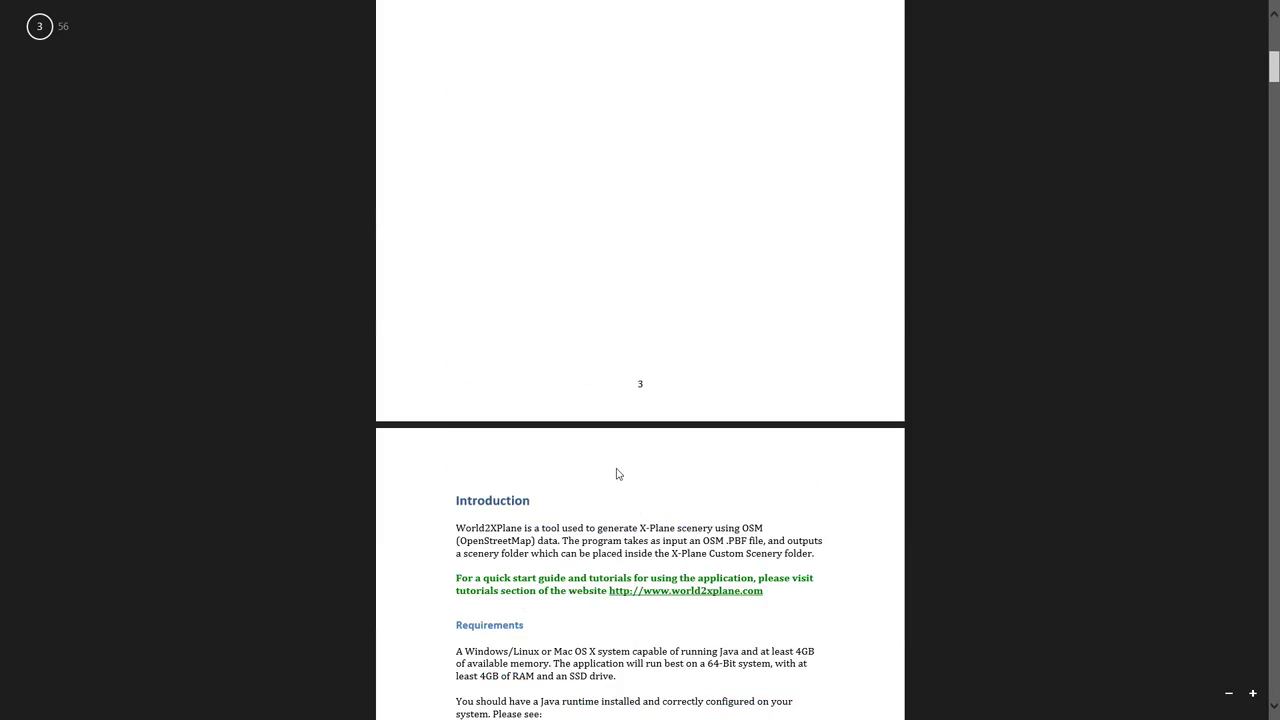
scroll(617, 485, up, 4)
scroll(615, 475, down, 20)
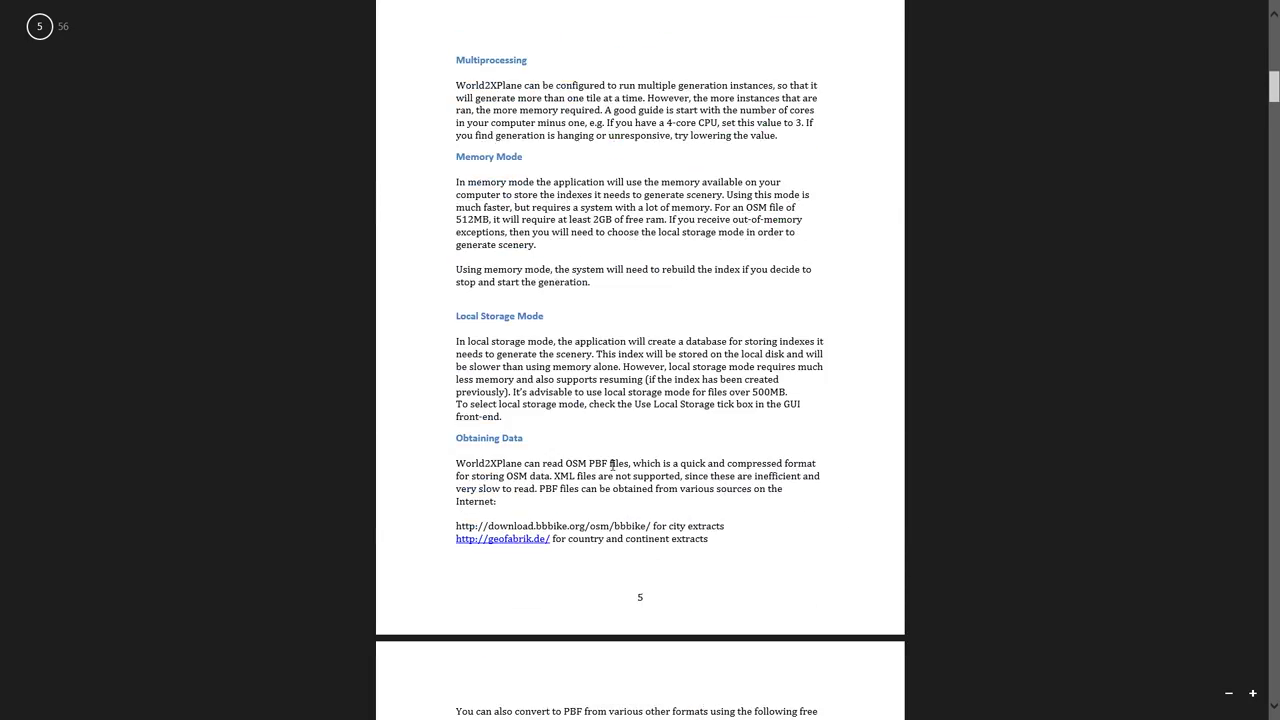
scroll(613, 461, down, 20)
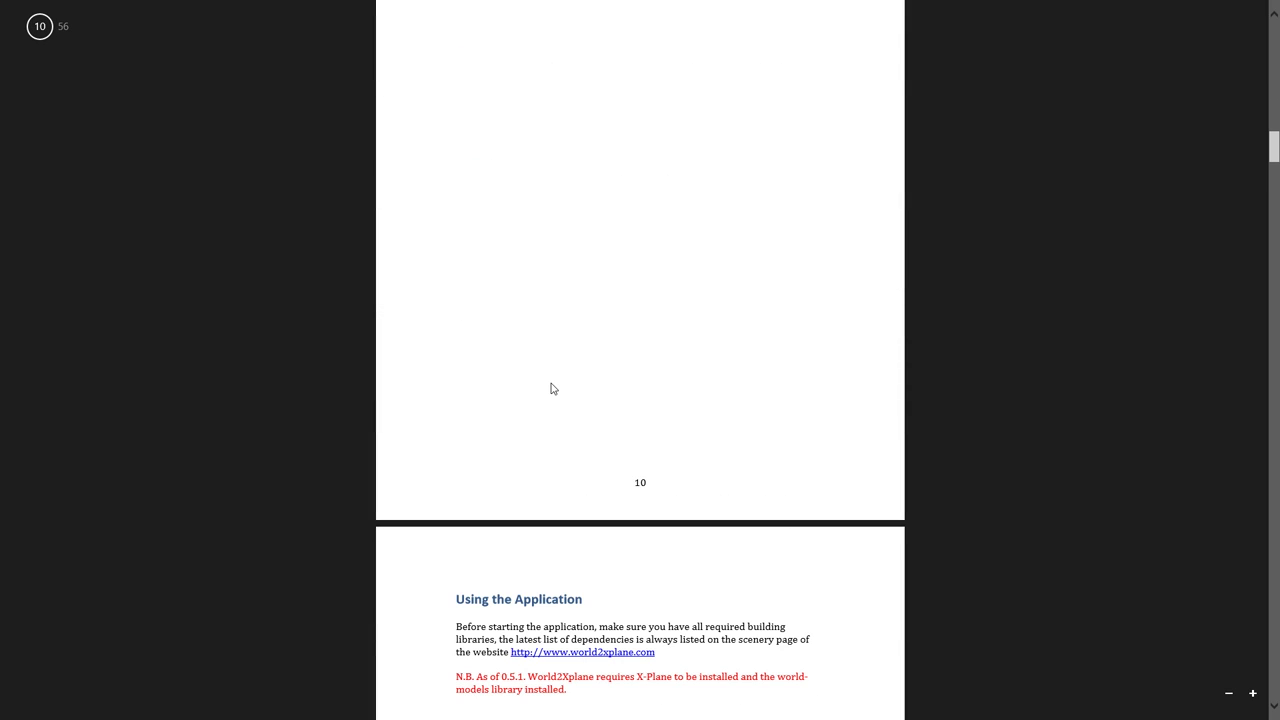
scroll(530, 393, down, 4)
scroll(415, 394, down, 8)
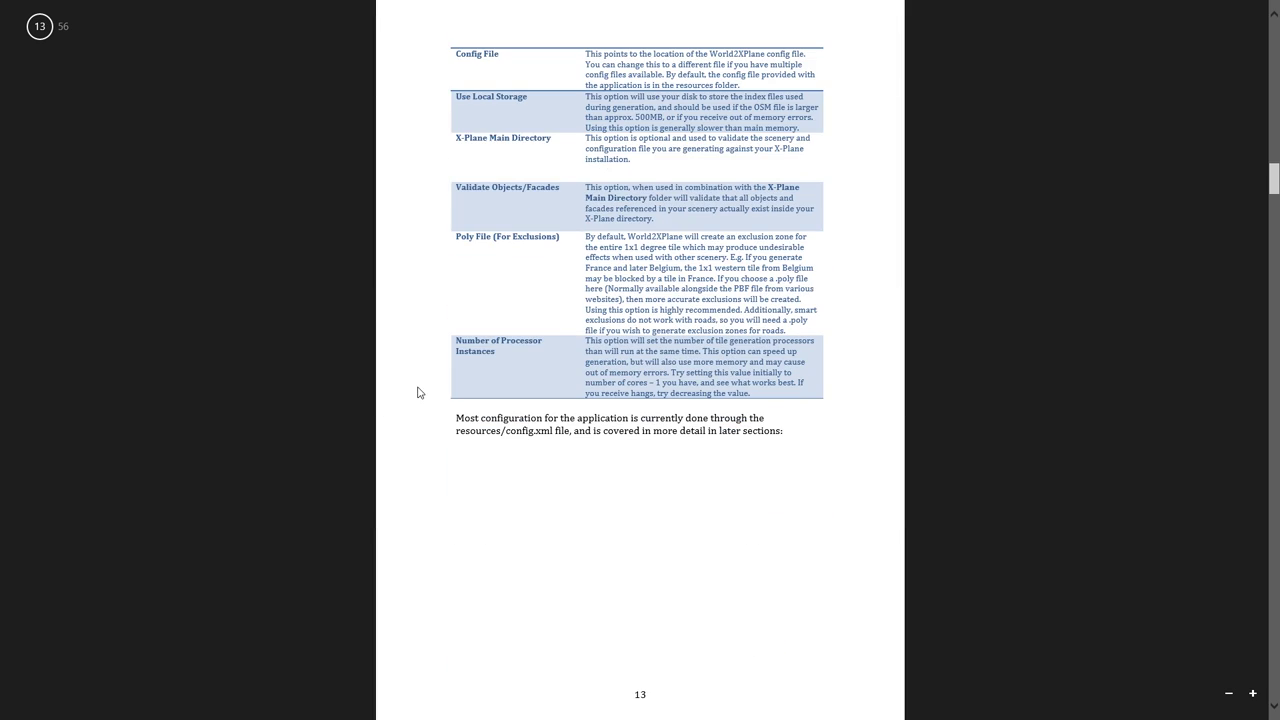
scroll(427, 383, down, 12)
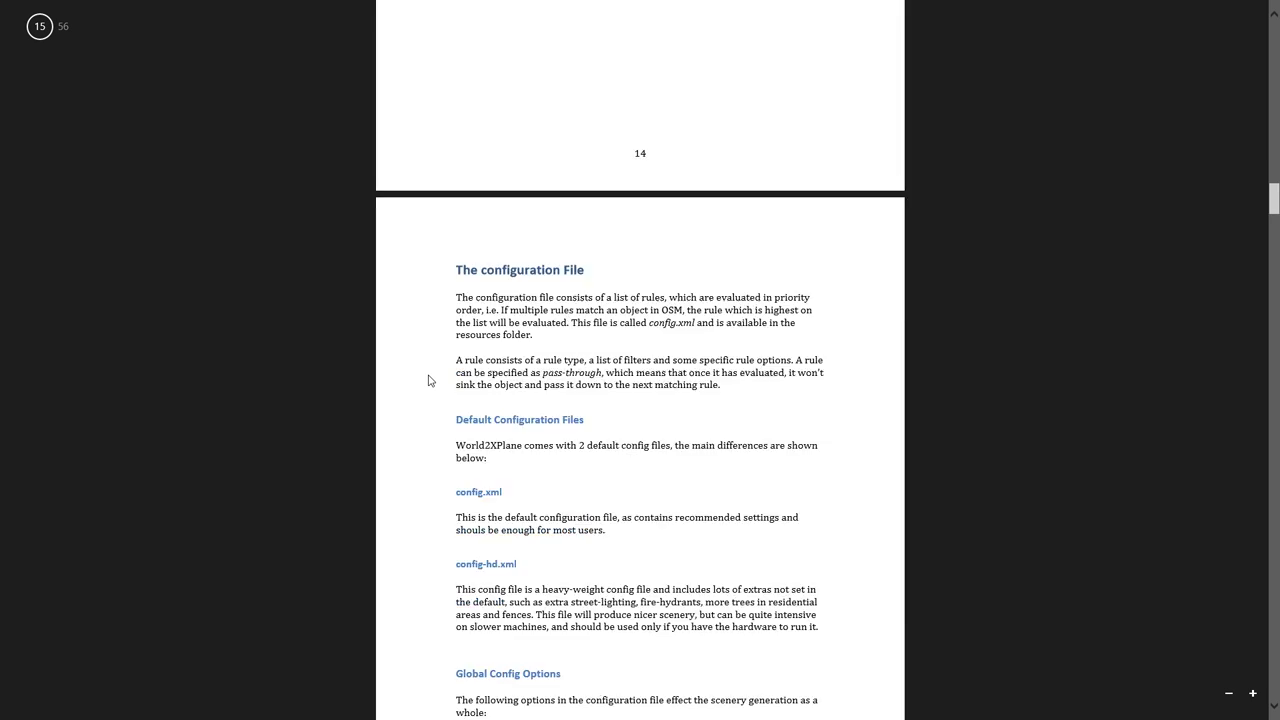
Step: Highlight the world models folder, smart exclusions and building exclusion range rows
drag(460, 403, 560, 416)
click(559, 418)
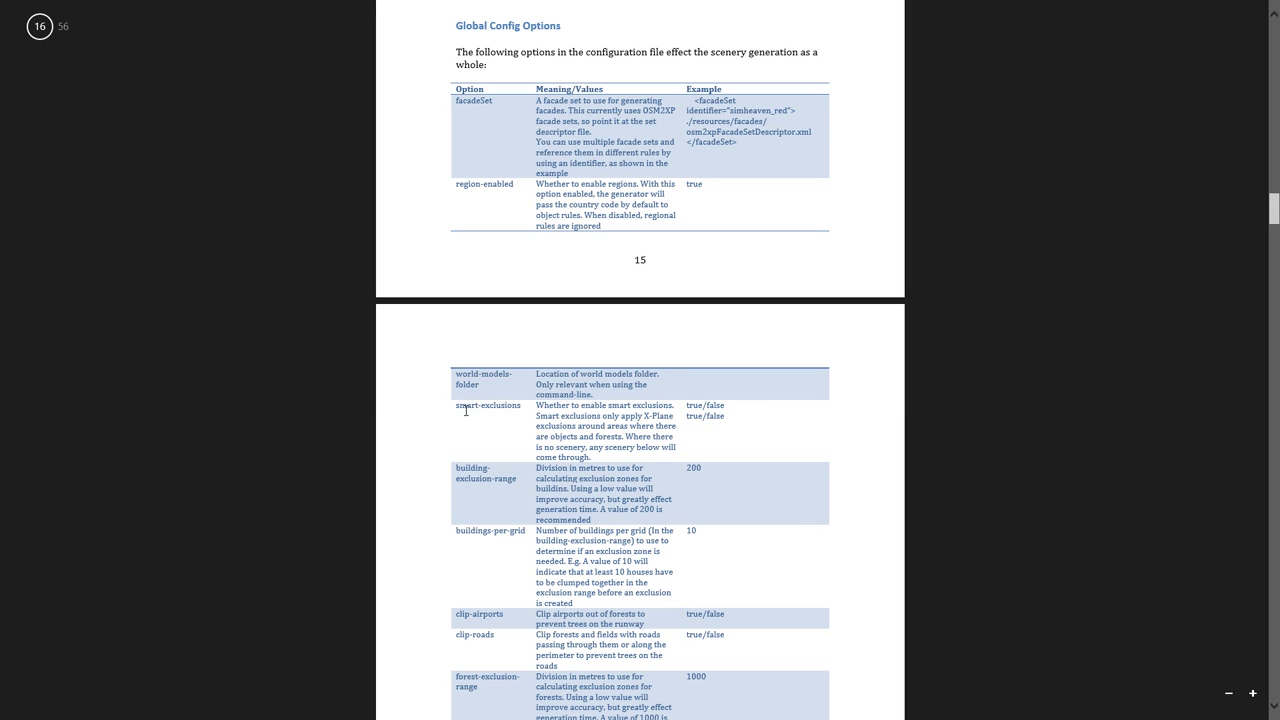
drag(456, 407, 672, 430)
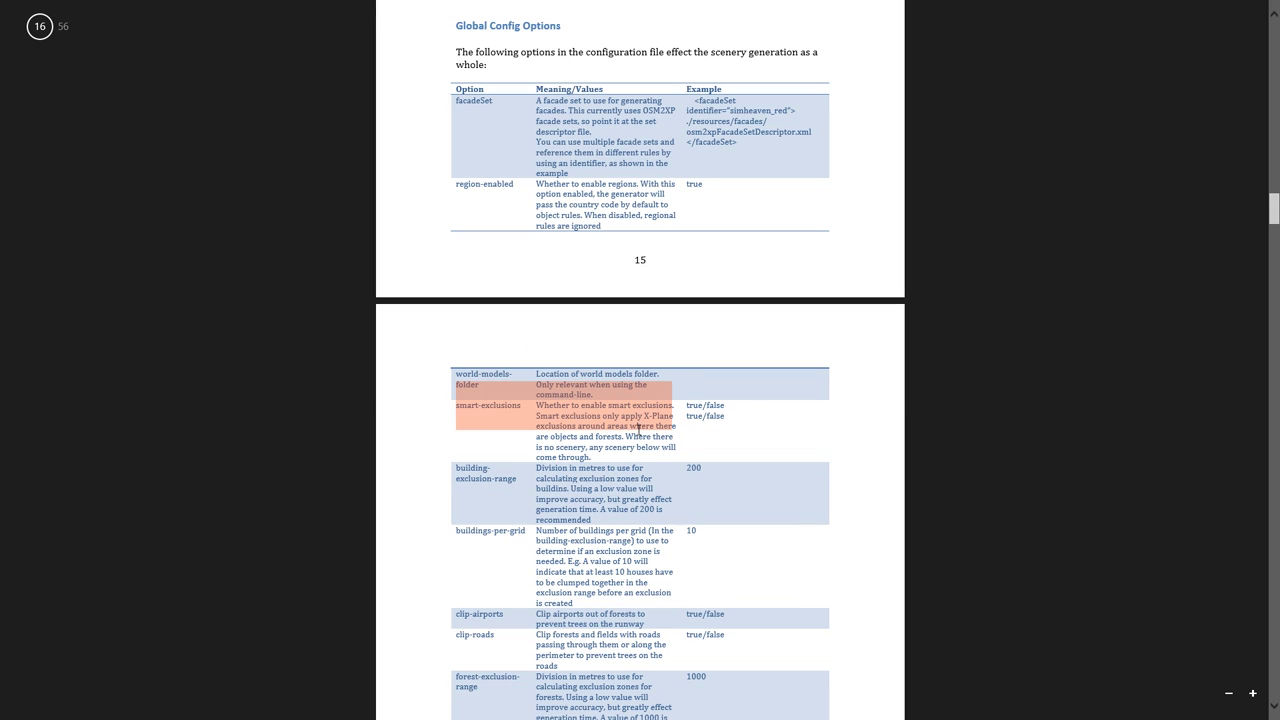
click(560, 450)
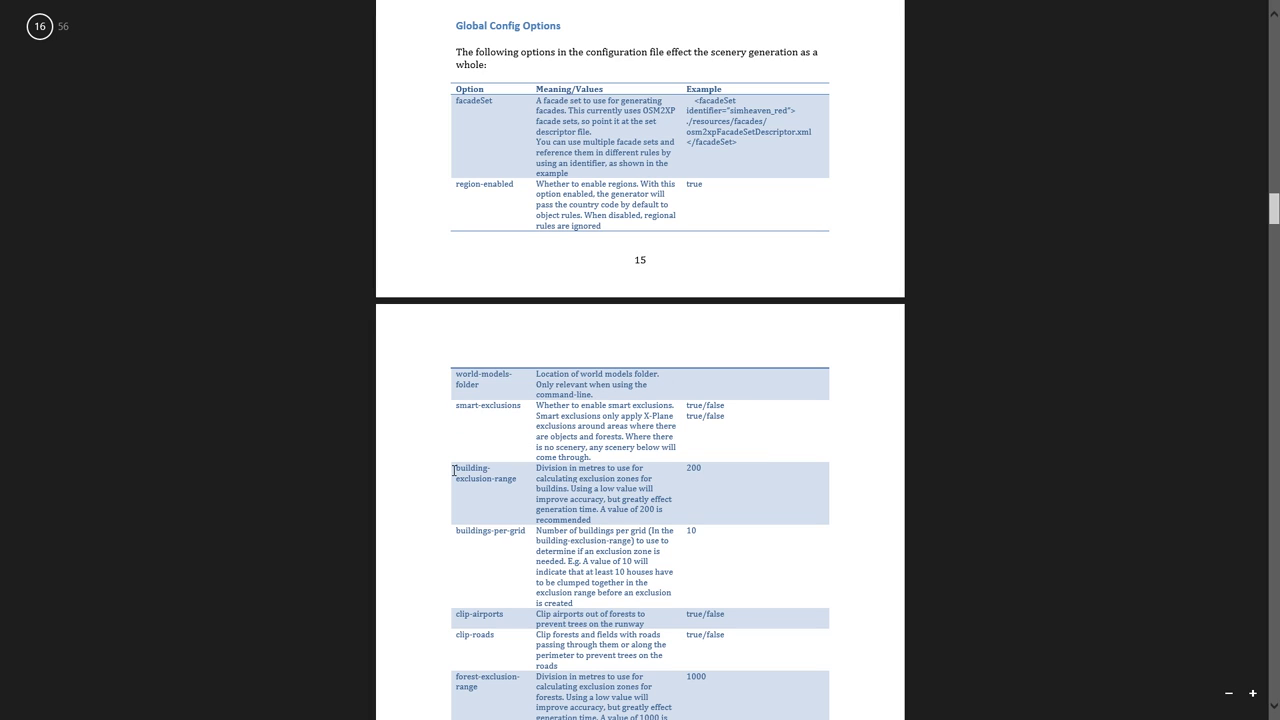
drag(456, 464, 594, 491)
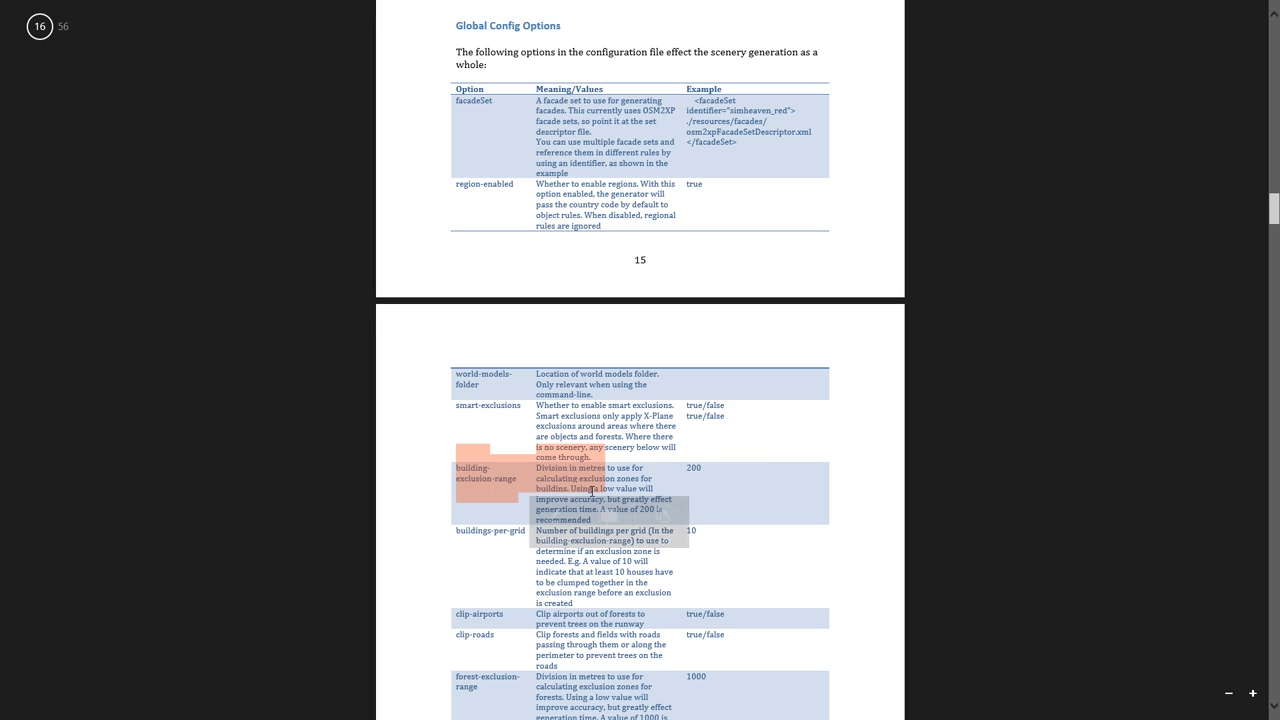
click(541, 462)
drag(451, 408, 516, 424)
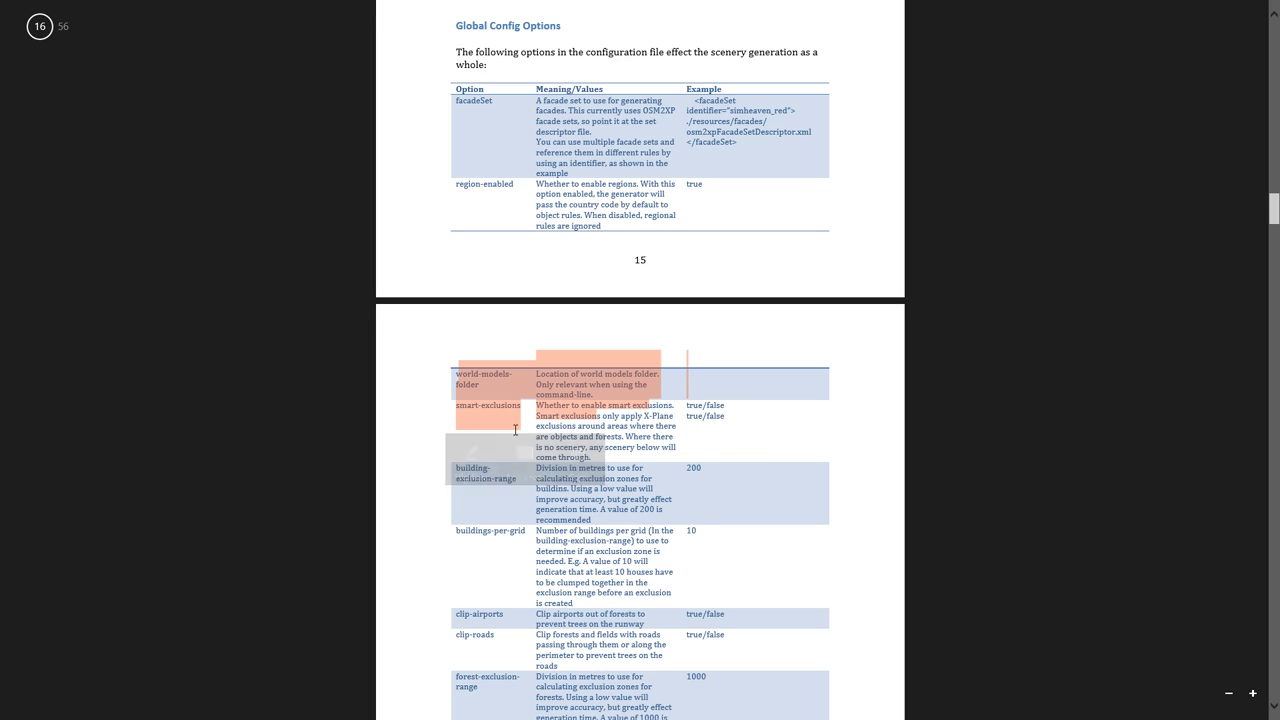
click(551, 485)
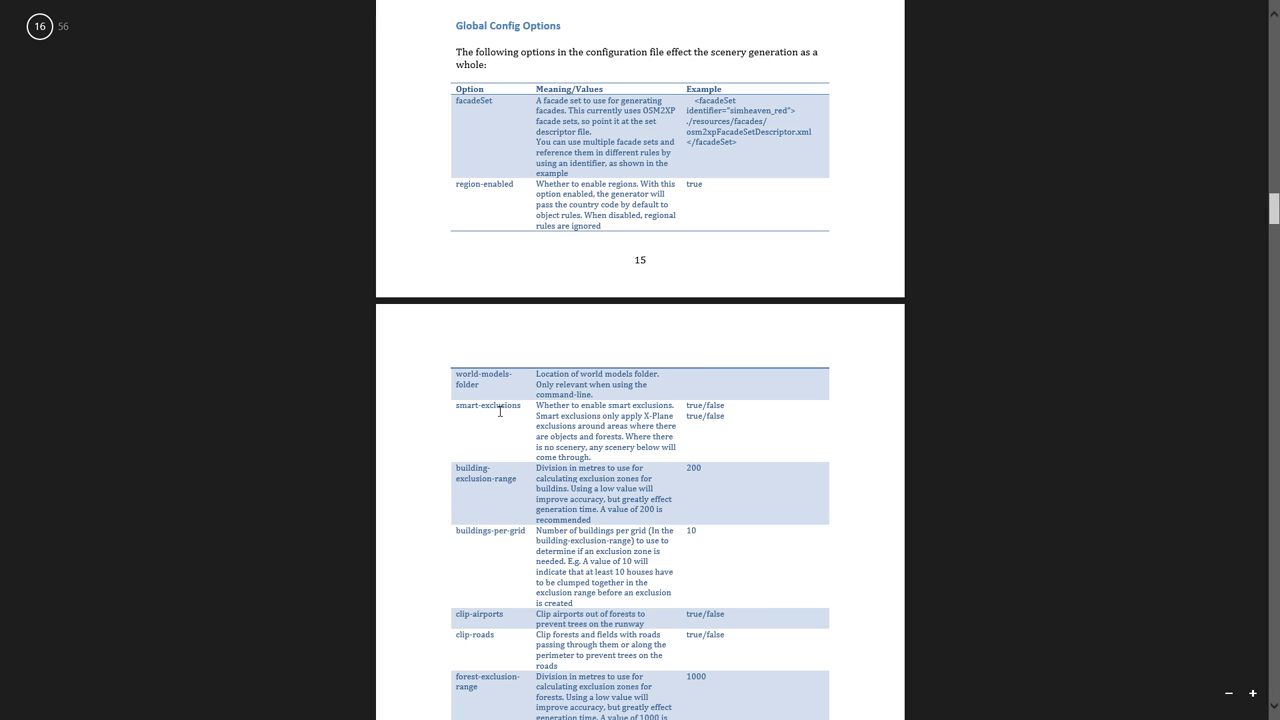
Step: Scroll through the remaining global config options in the manual
scroll(507, 466, down, 2)
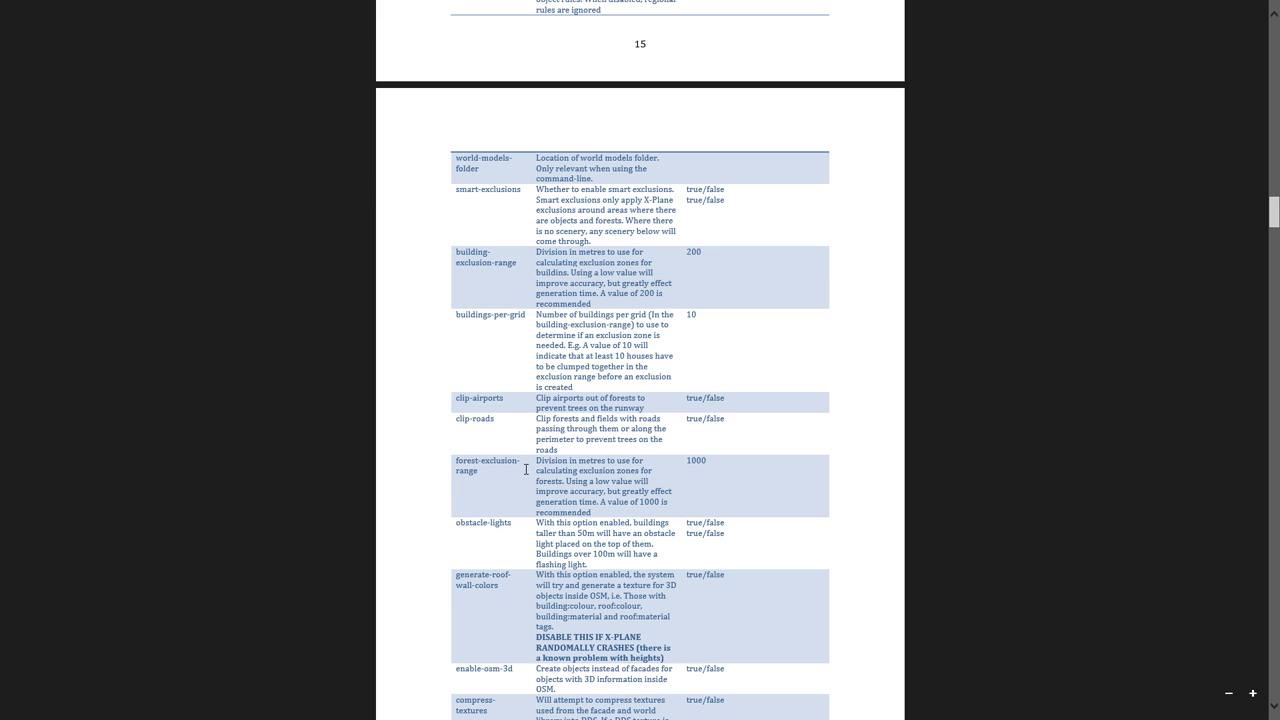
scroll(521, 470, down, 4)
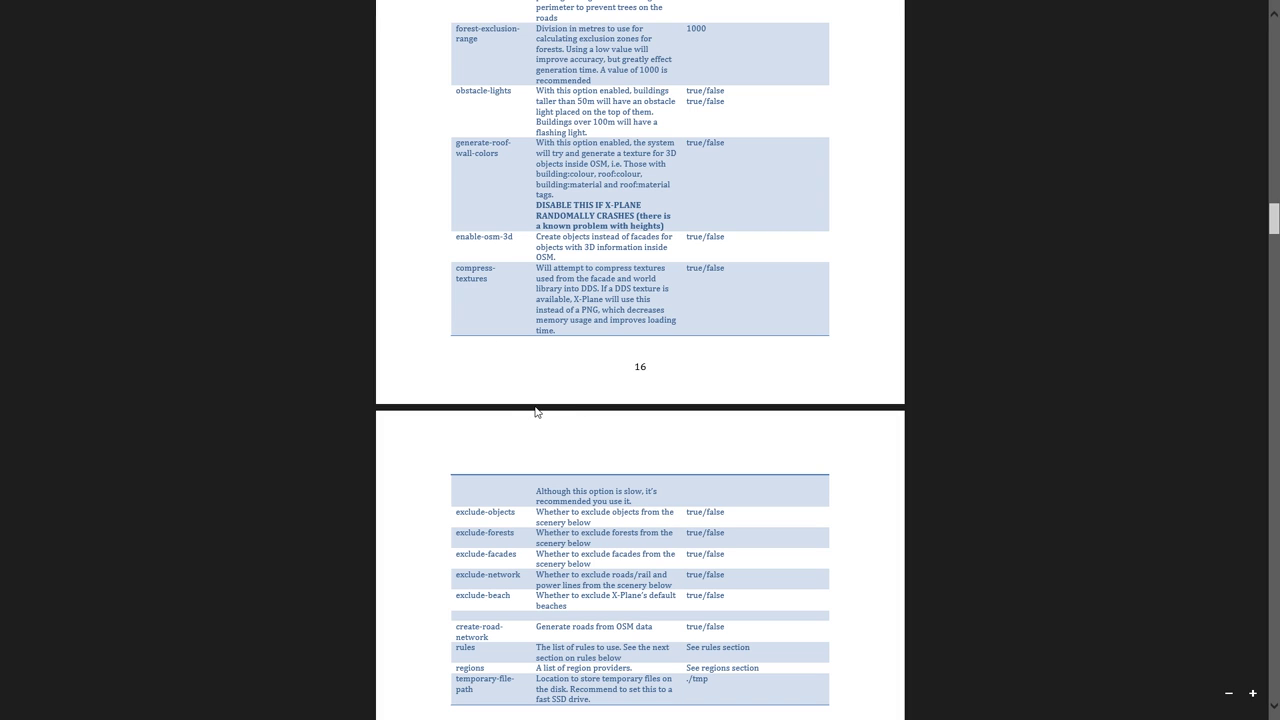
scroll(560, 376, up, 2)
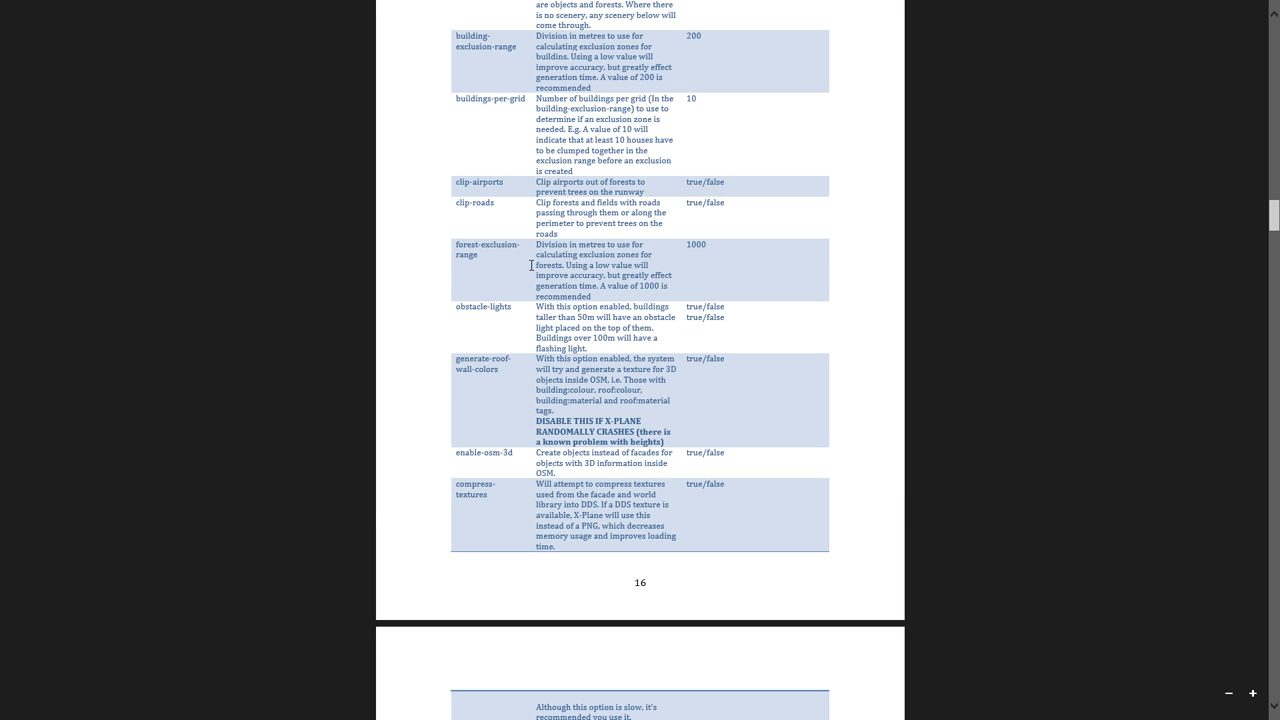
scroll(558, 283, down, 3)
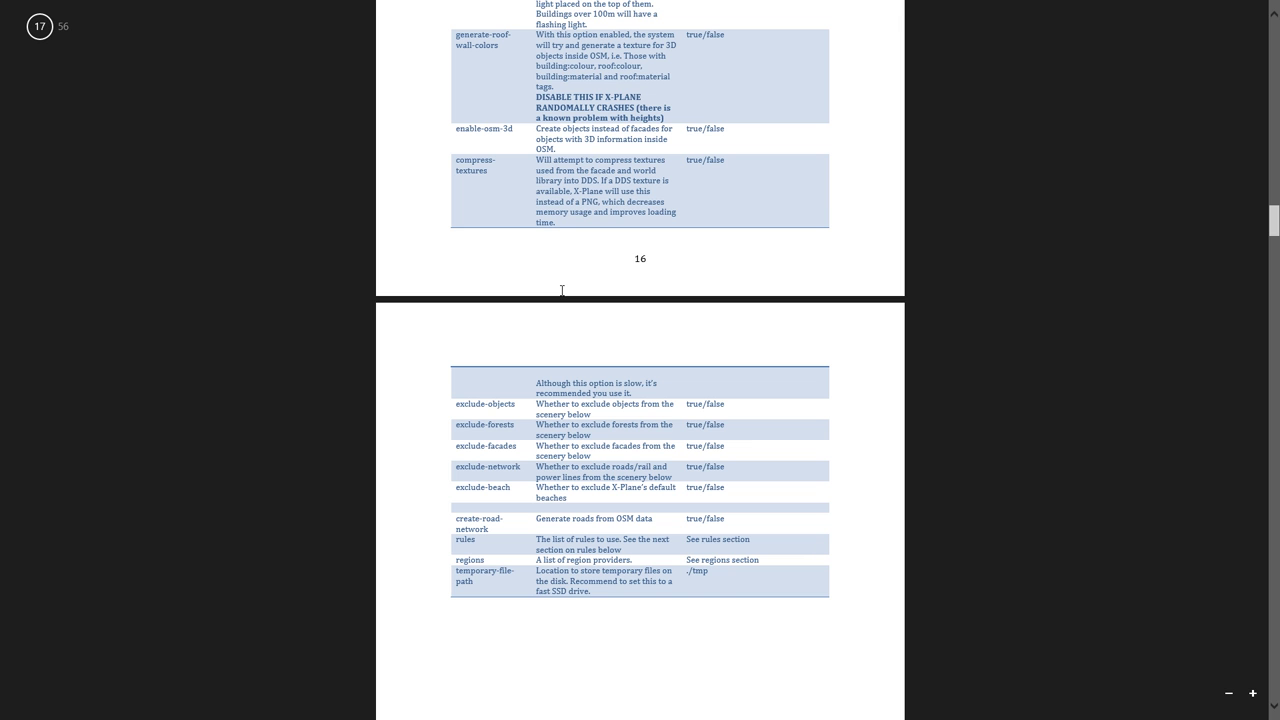
scroll(563, 292, down, 1)
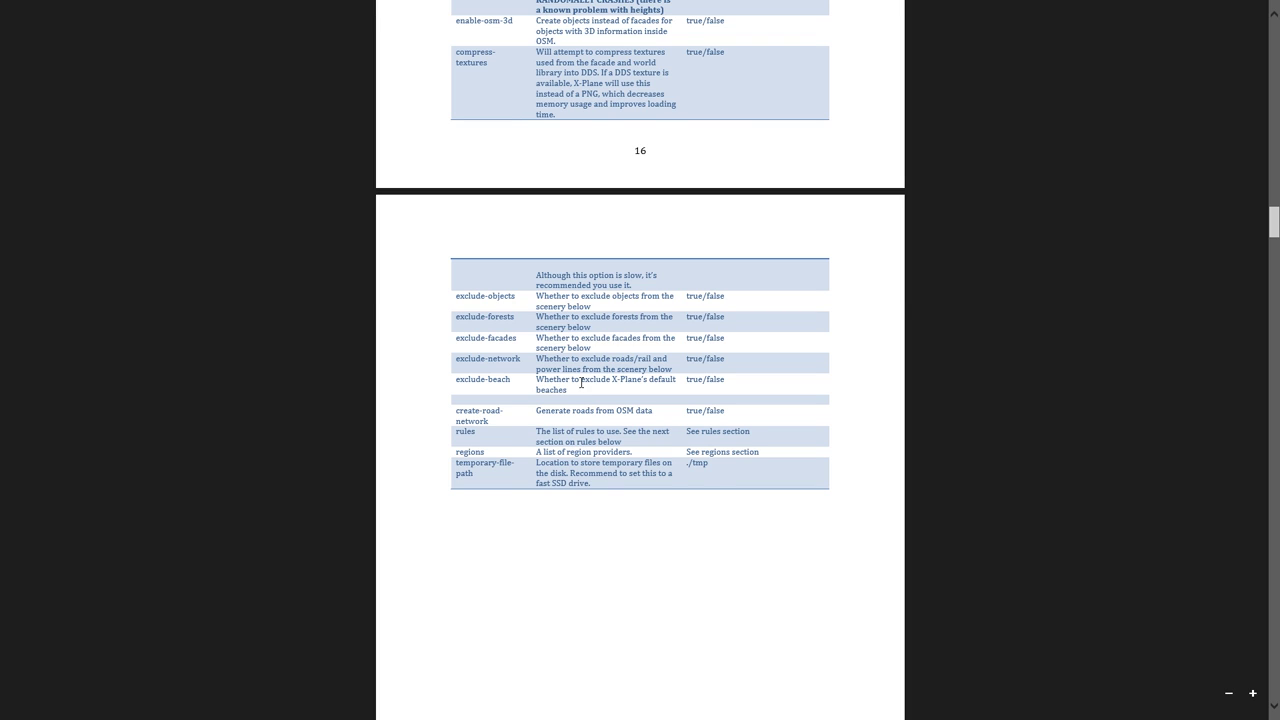
scroll(581, 383, up, 4)
scroll(573, 413, up, 2)
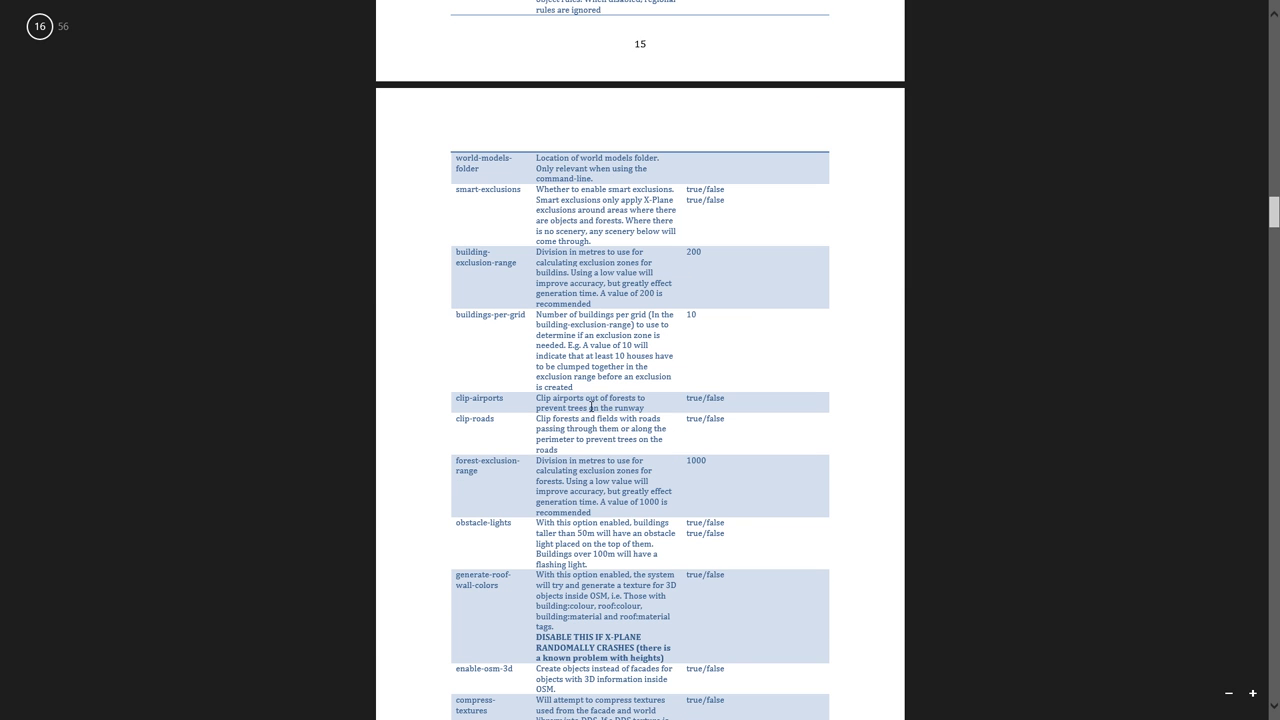
scroll(519, 333, down, 3)
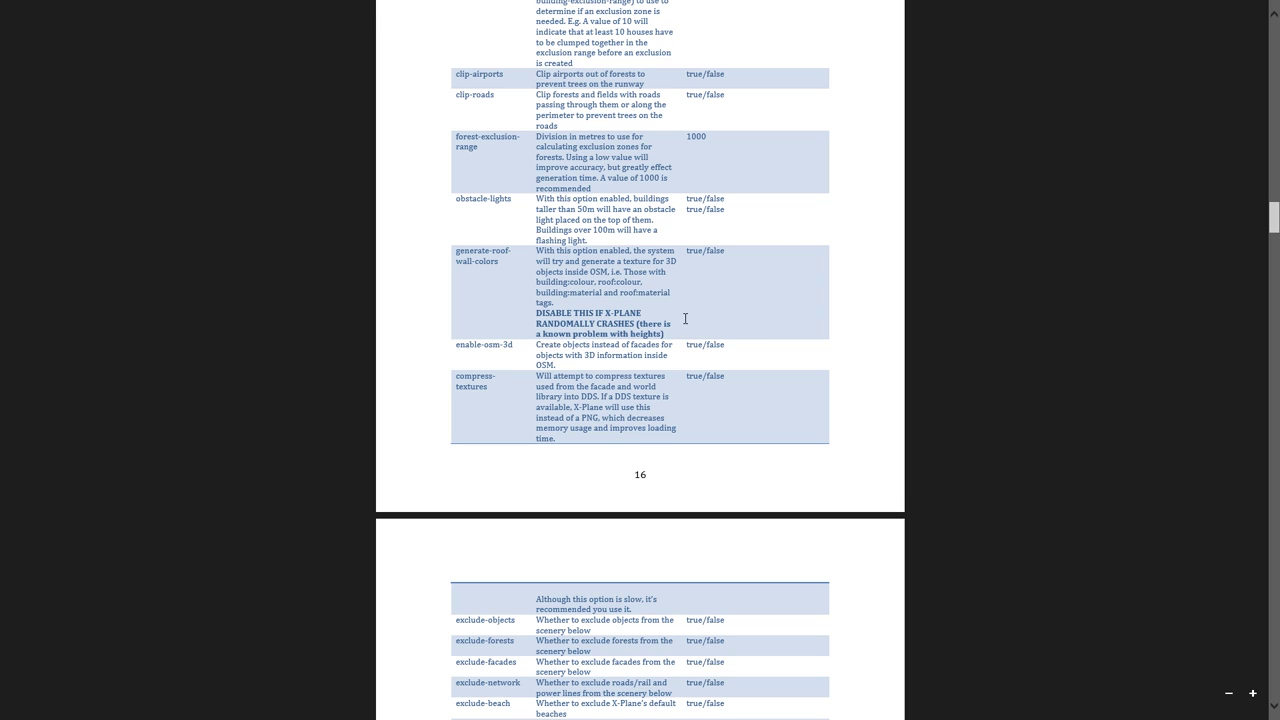
Step: Close the manual and open World2XPlane.ini for editing in Notepad++
mouse_move(1080, 6)
click(1267, 12)
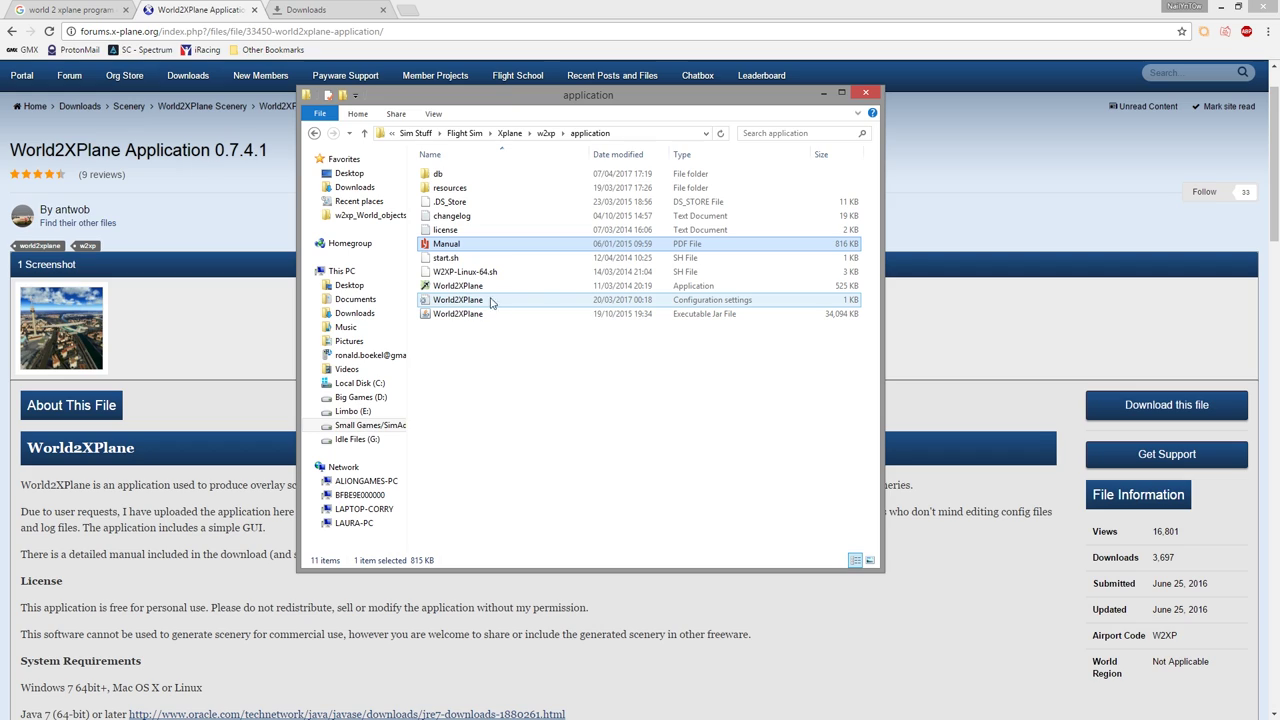
right_click(616, 305)
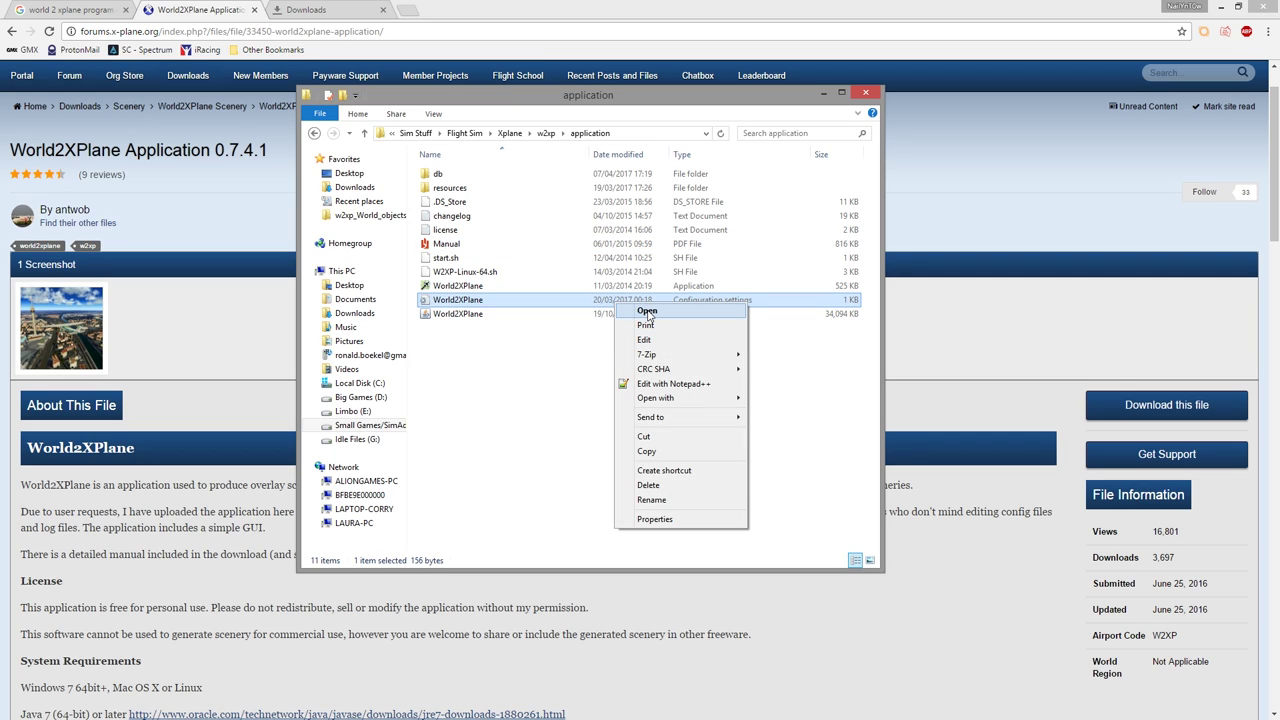
click(660, 384)
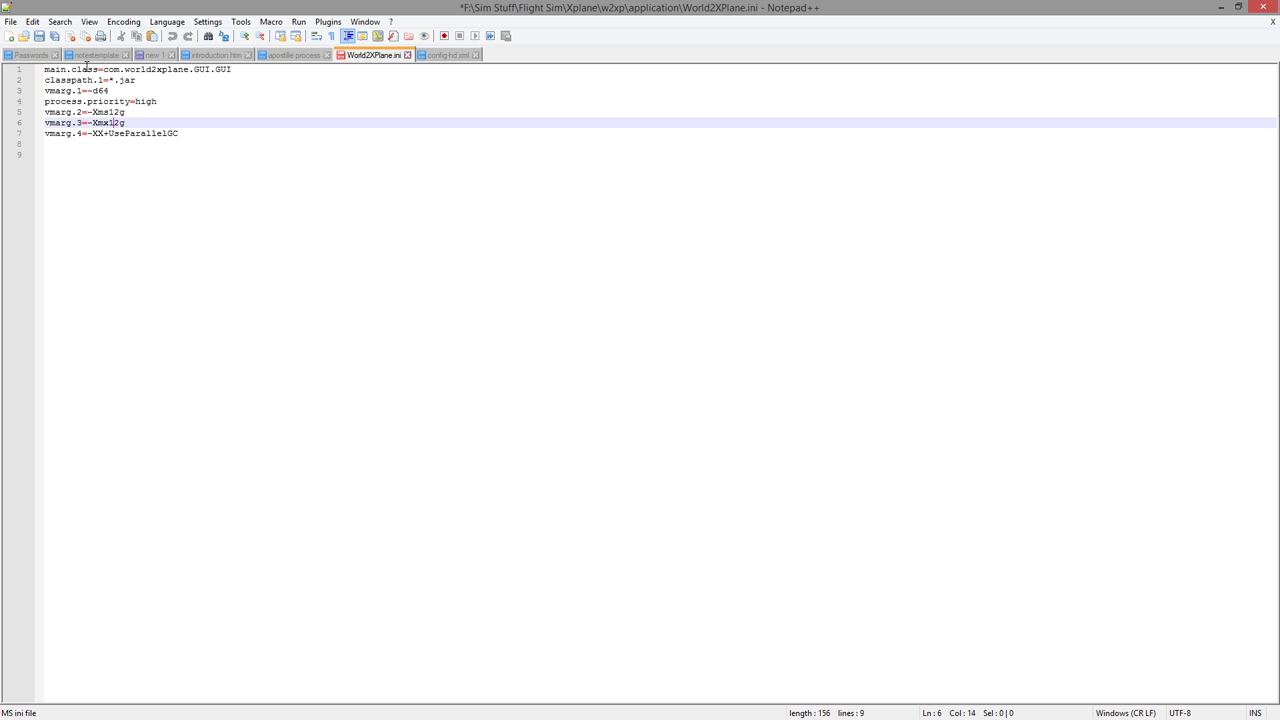
drag(45, 68, 199, 138)
click(92, 112)
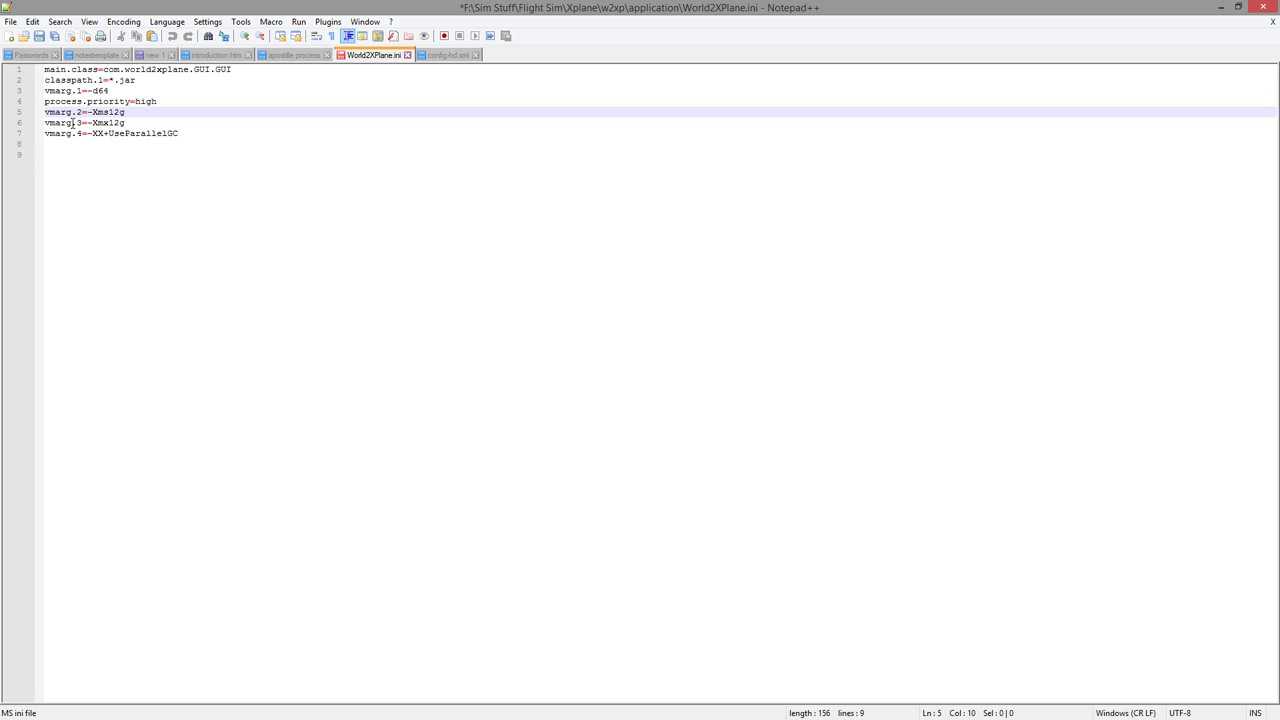
click(172, 146)
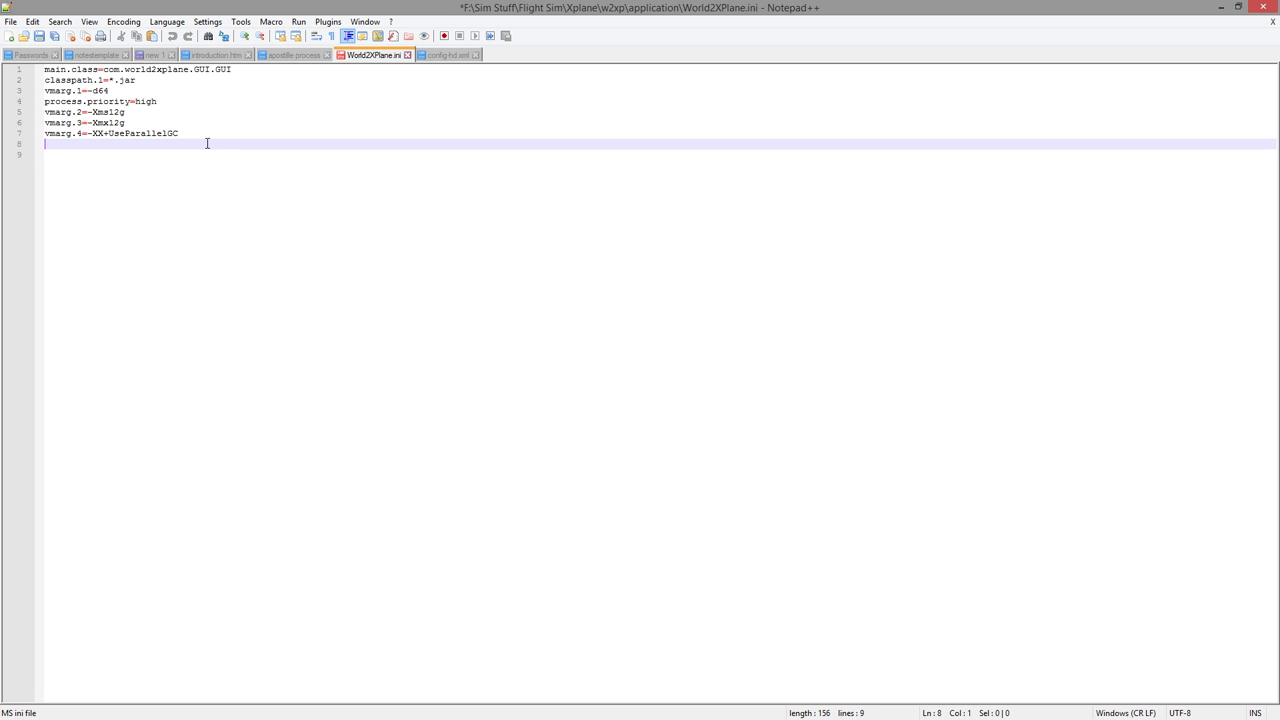